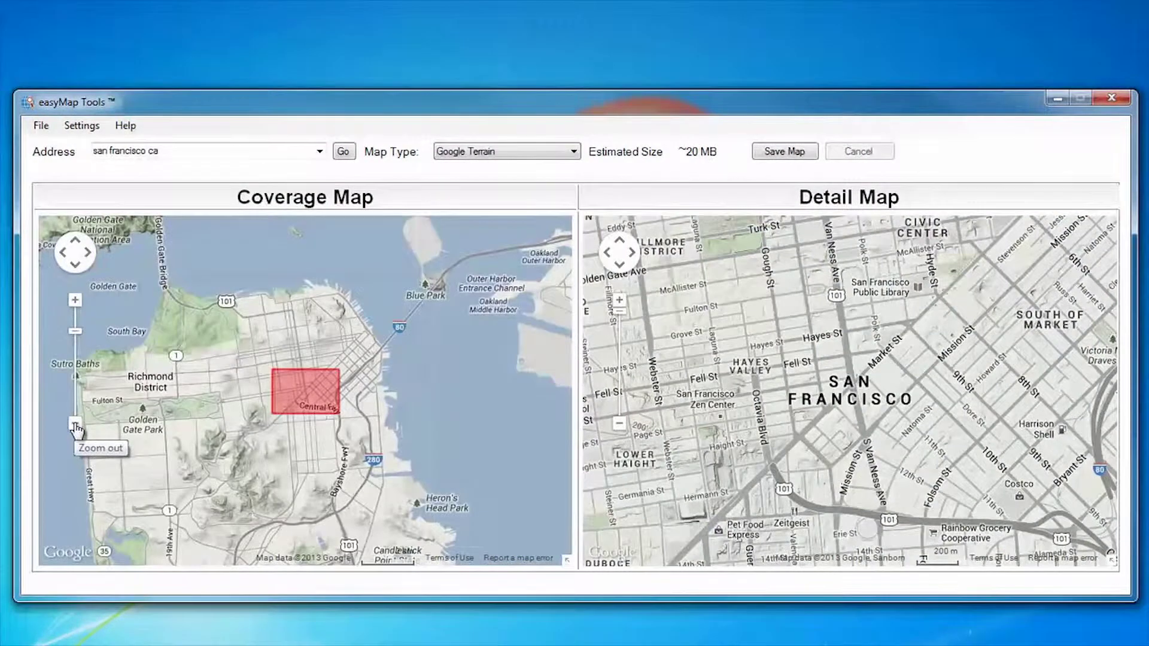
{"action": "left_click", "coordinate": [75, 424]}
{"action": "left_click", "coordinate": [75, 424]}
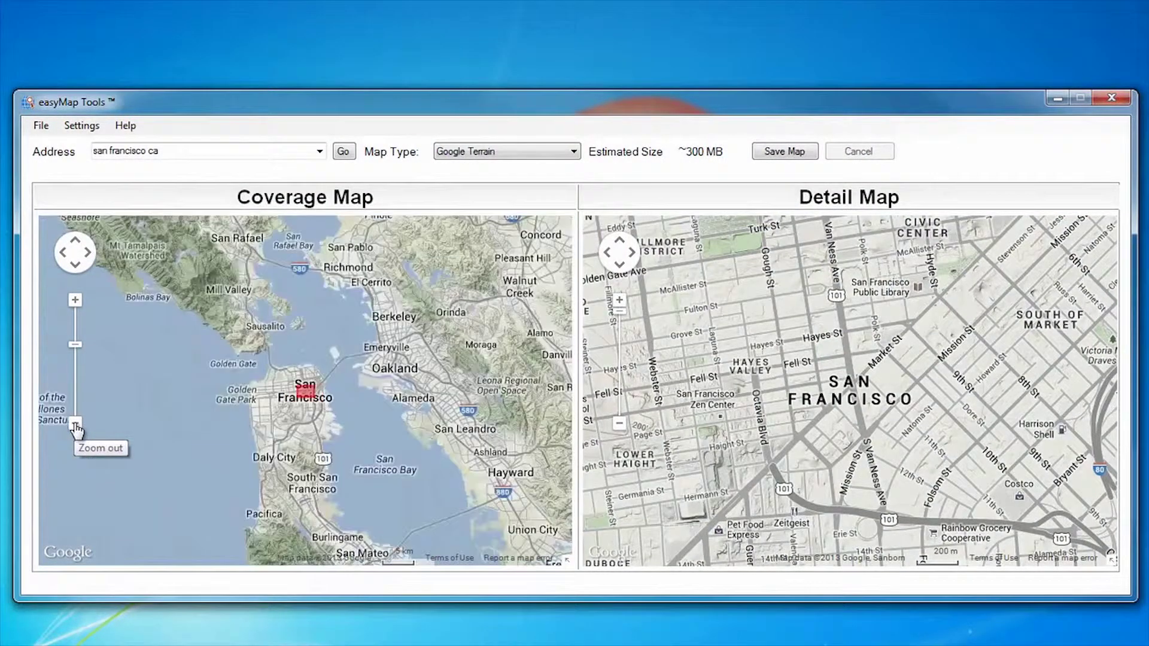
{"action": "left_click", "coordinate": [75, 424]}
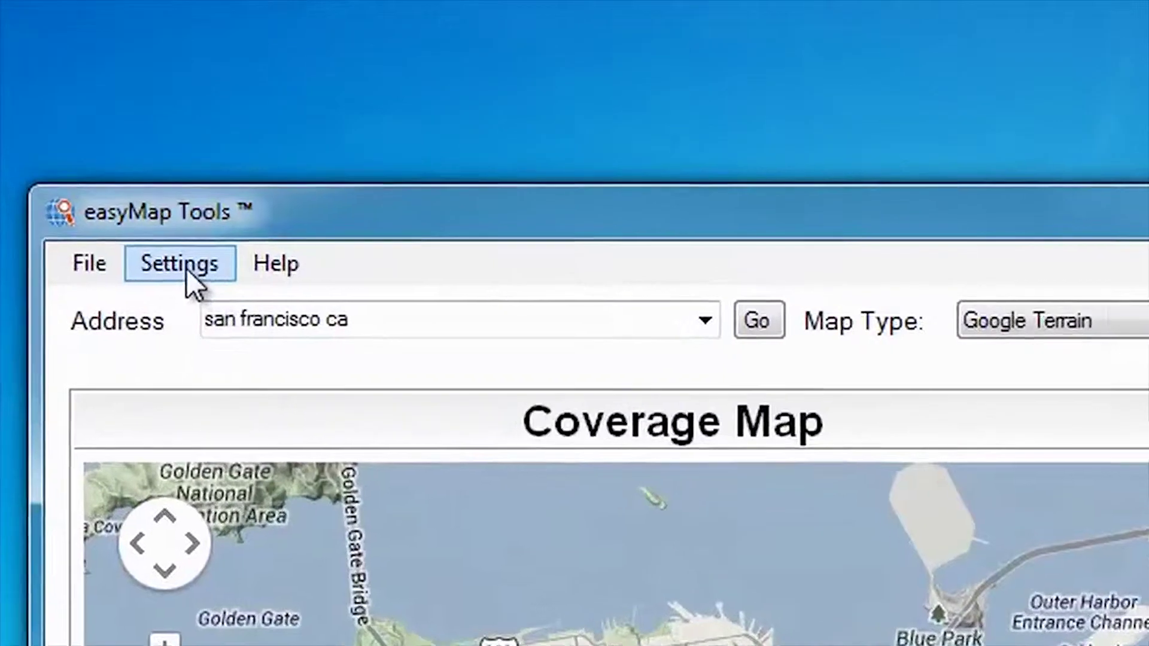
{"action": "left_click", "coordinate": [185, 268]}
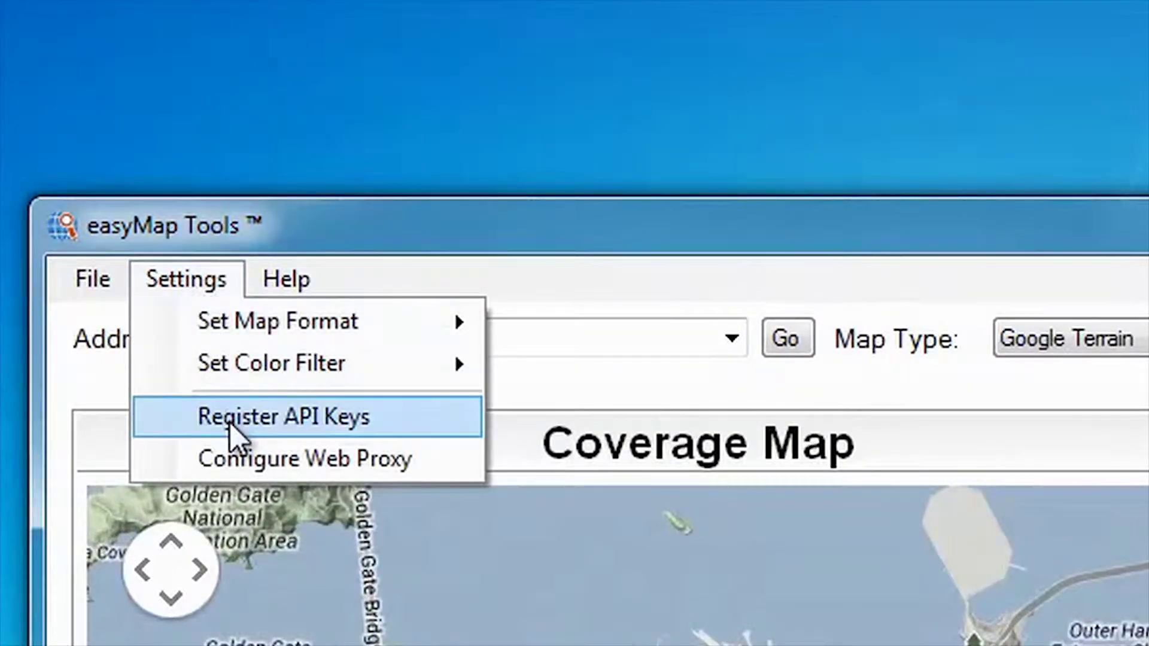
{"action": "left_click", "coordinate": [230, 423]}
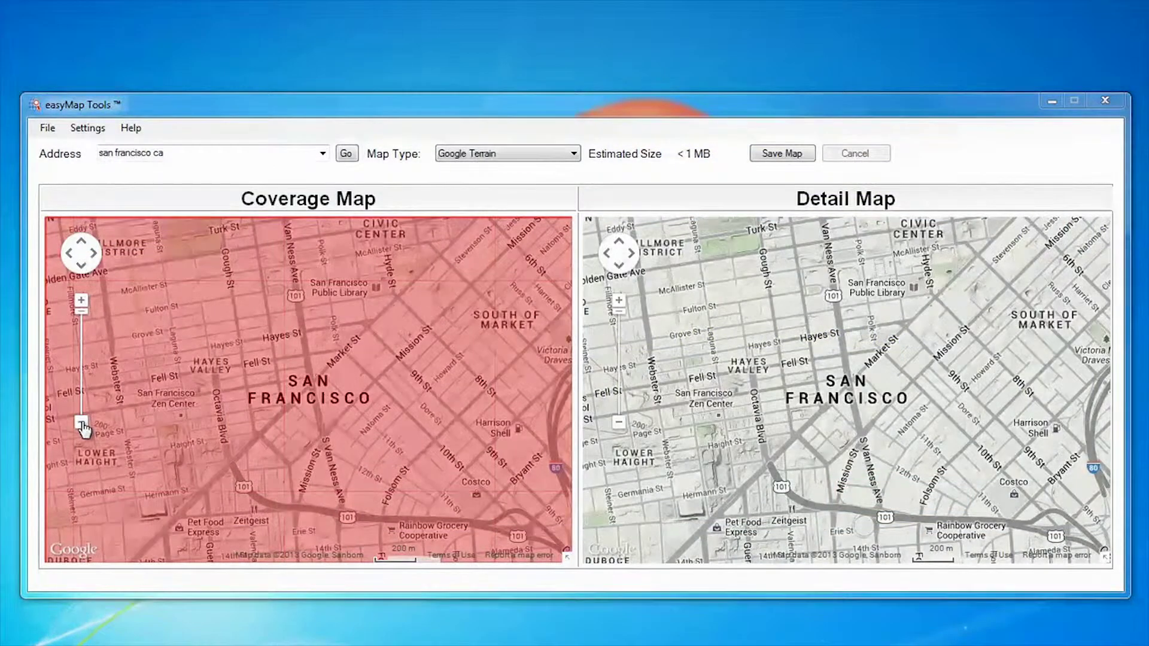
{"action": "left_click", "coordinate": [82, 423]}
{"action": "left_click", "coordinate": [82, 424]}
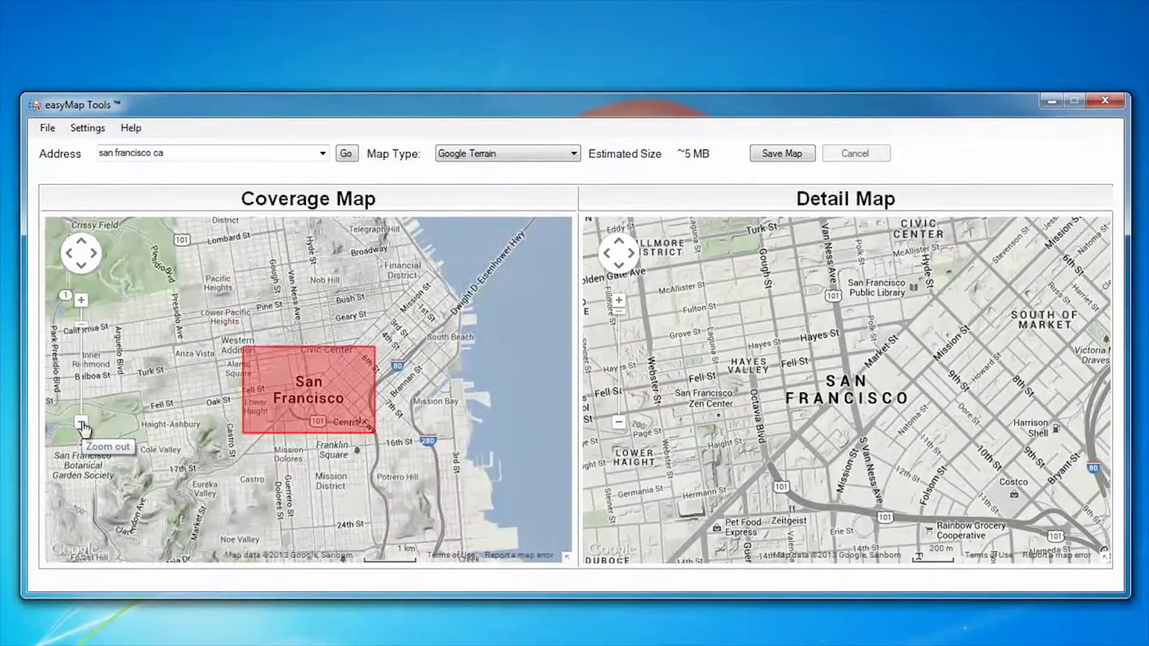
{"action": "left_click", "coordinate": [82, 424]}
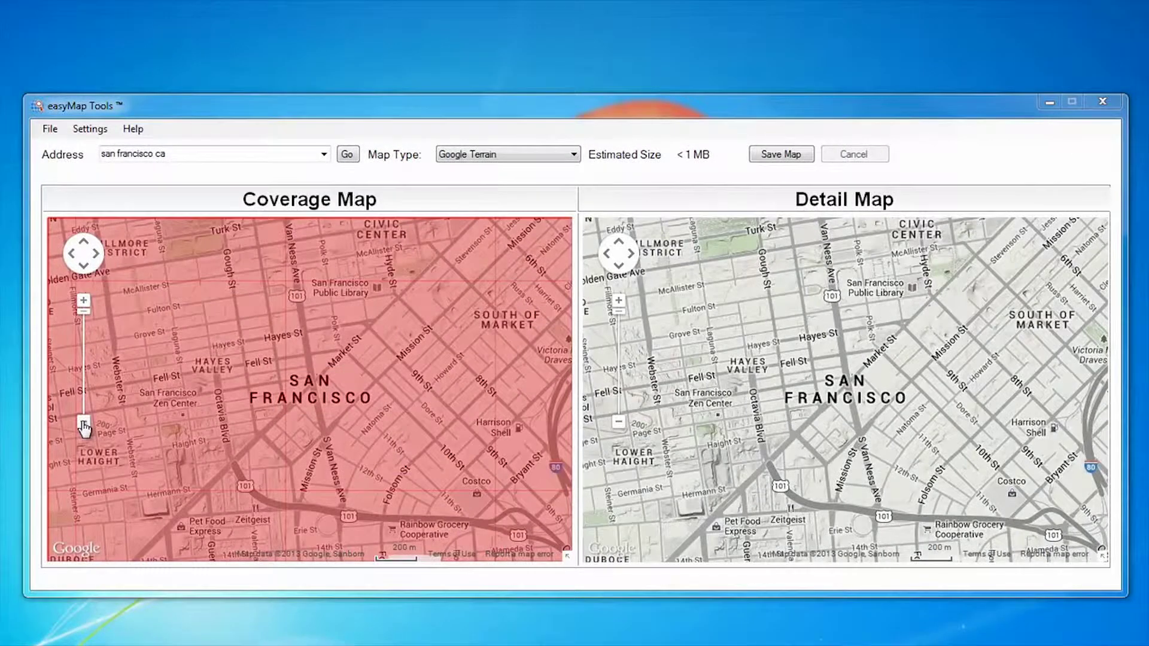
Zoom the coverage map out six levels to the wider Bay Area, an estimated ~1000 MB.
{"action": "left_click", "coordinate": [84, 425]}
{"action": "left_click", "coordinate": [85, 425]}
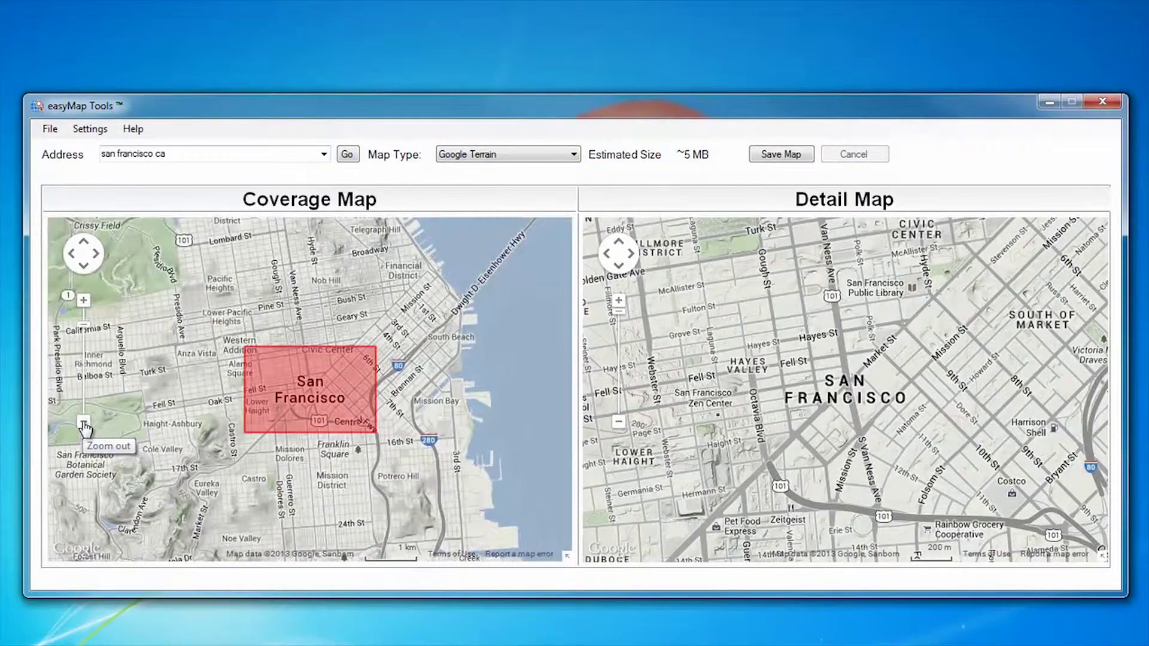
{"action": "left_click", "coordinate": [84, 425]}
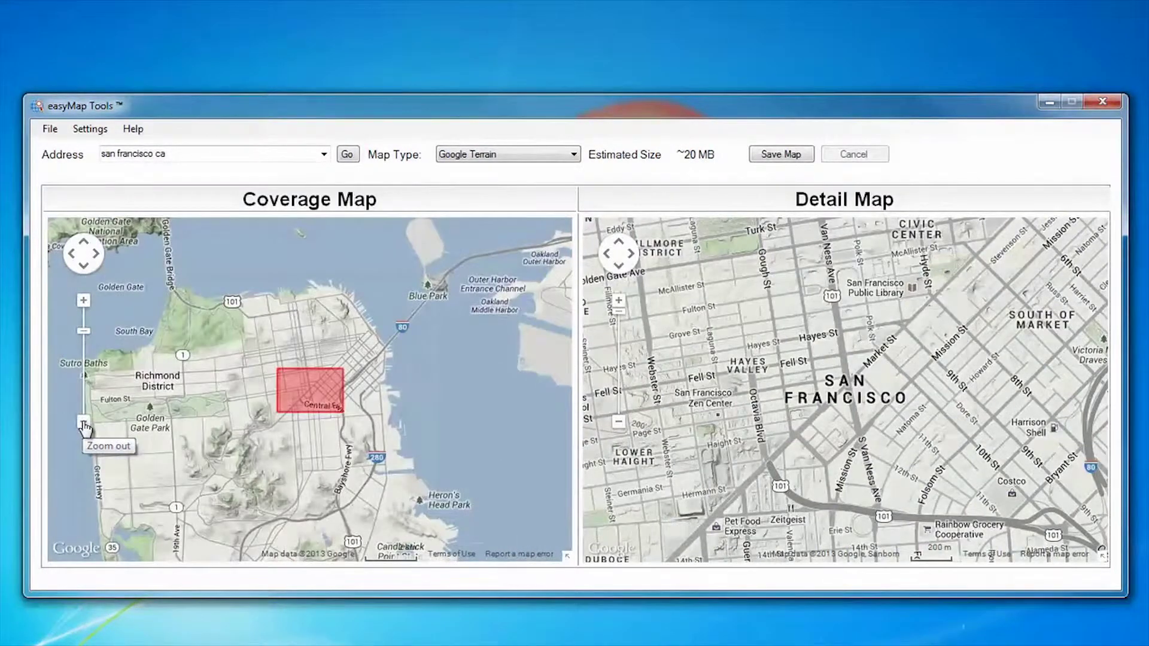
{"action": "left_click", "coordinate": [84, 425]}
{"action": "left_click", "coordinate": [85, 425]}
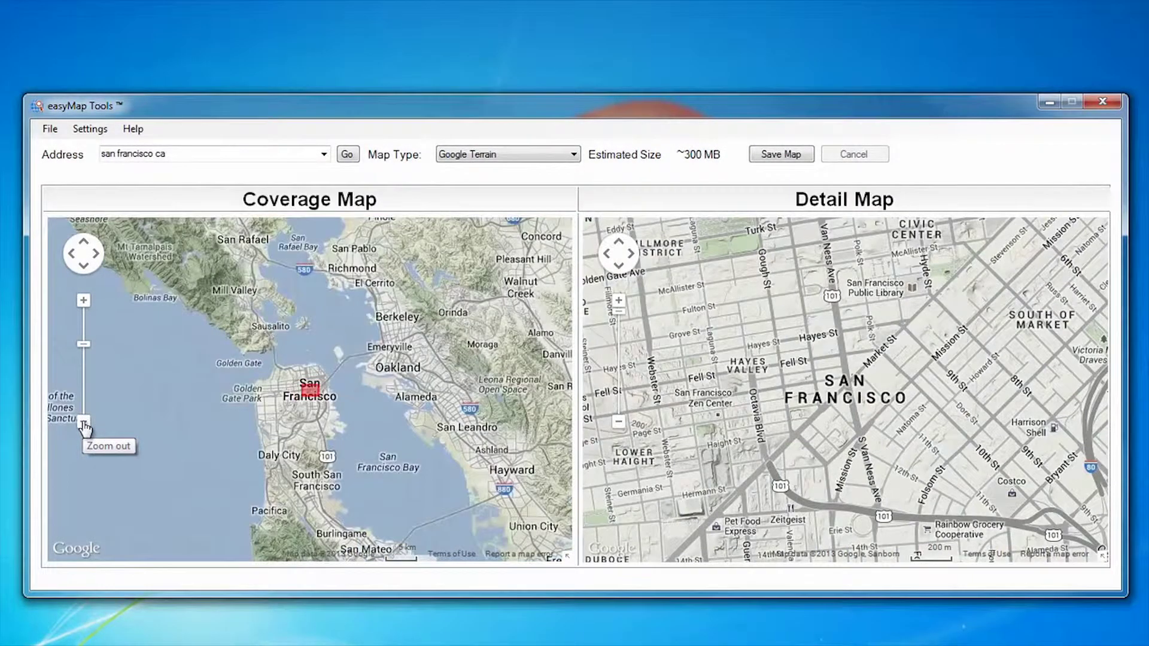
{"action": "left_click", "coordinate": [85, 425]}
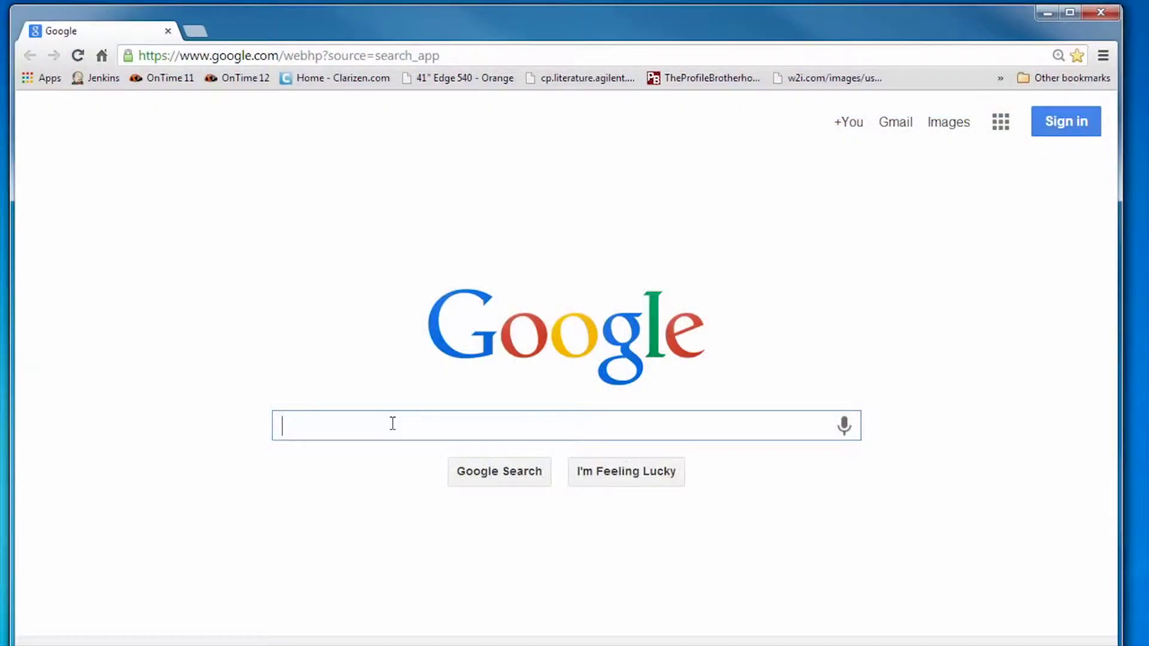
Search Google for 'google maps' and open the Google Maps site from the results.
{"action": "type", "text": "goog"}
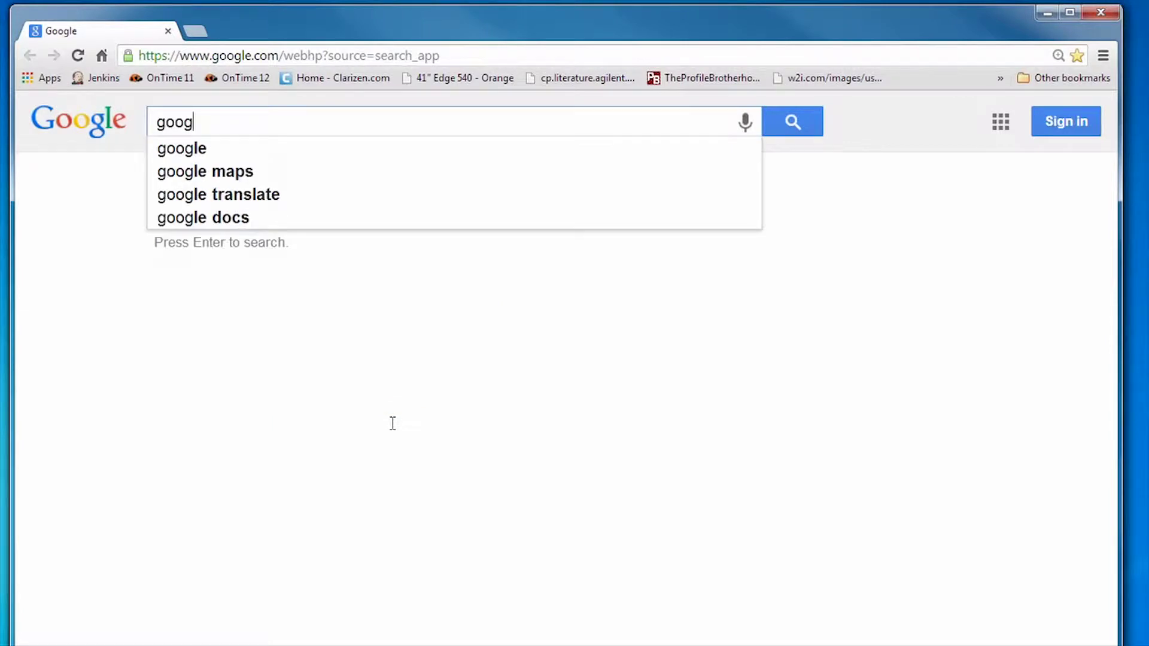
{"action": "type", "text": "le maps"}
{"action": "key", "text": "Return"}
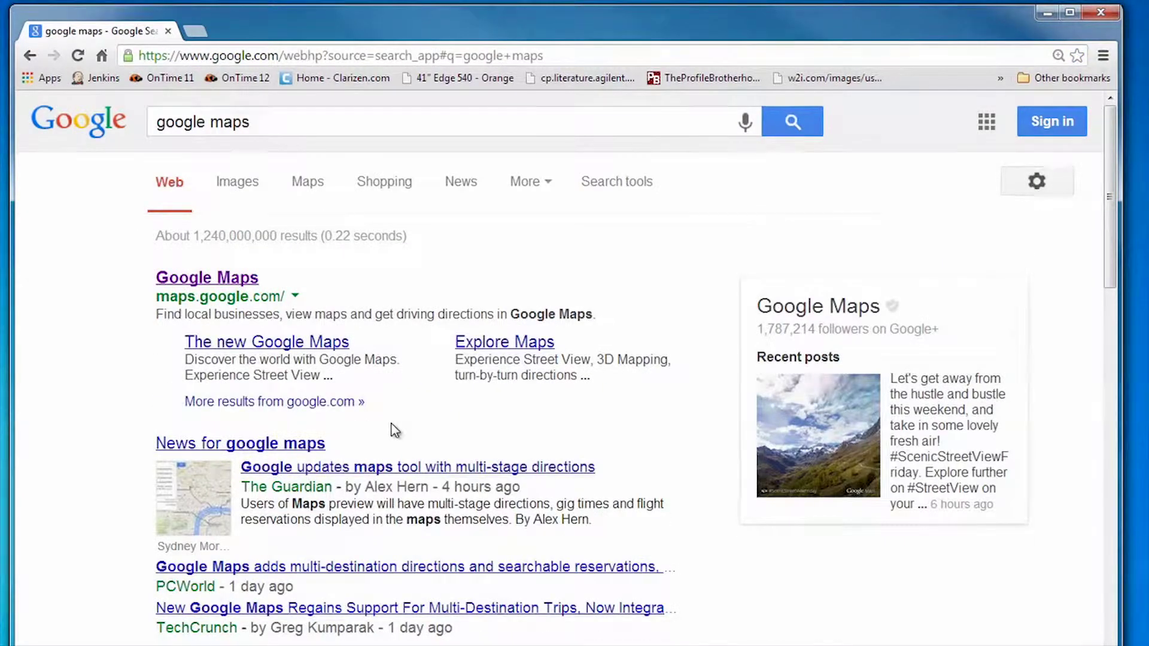
{"action": "left_click", "coordinate": [219, 279]}
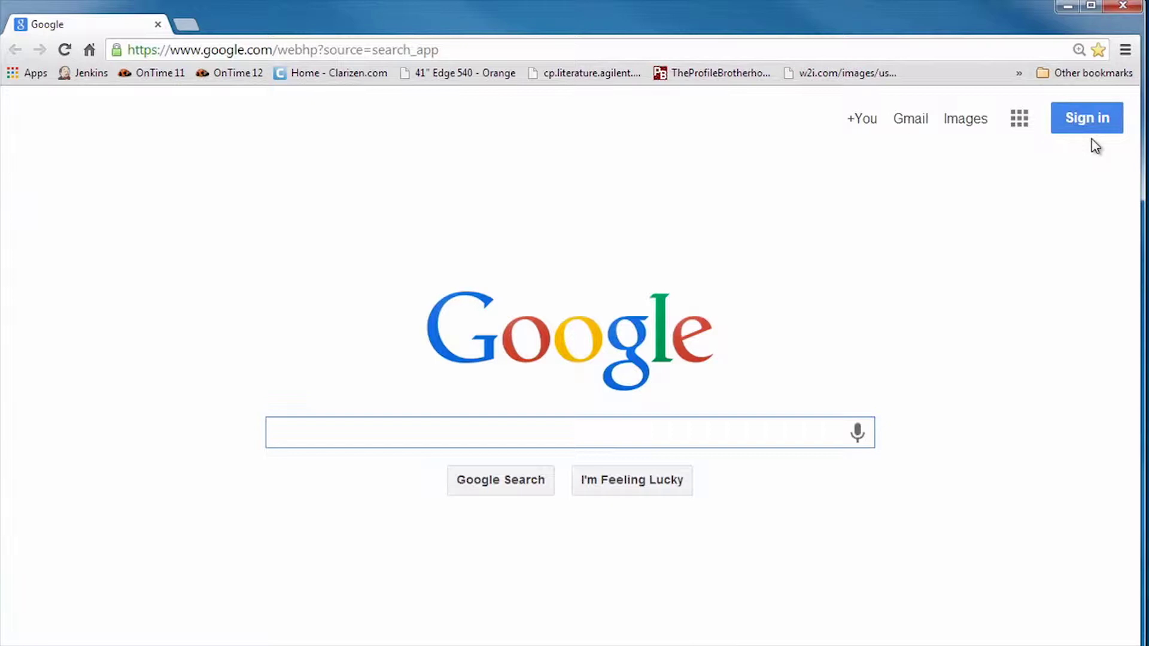
Open the Google sign-up form and enter the account holder's first and last name.
{"action": "left_click", "coordinate": [1087, 122]}
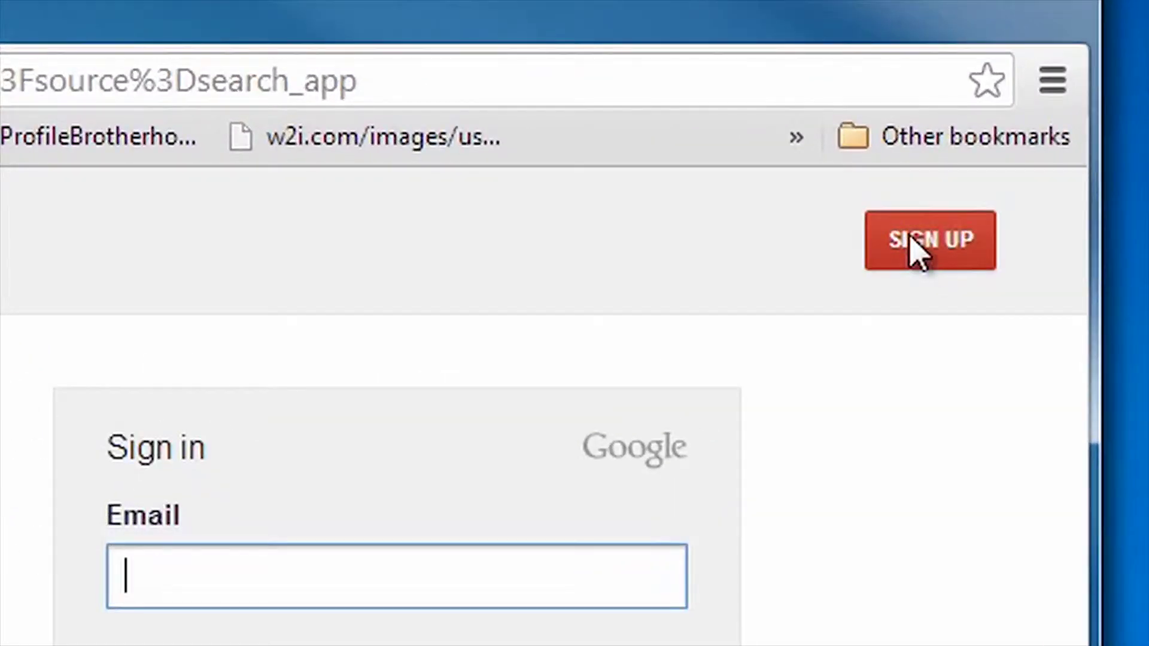
{"action": "left_click", "coordinate": [910, 249]}
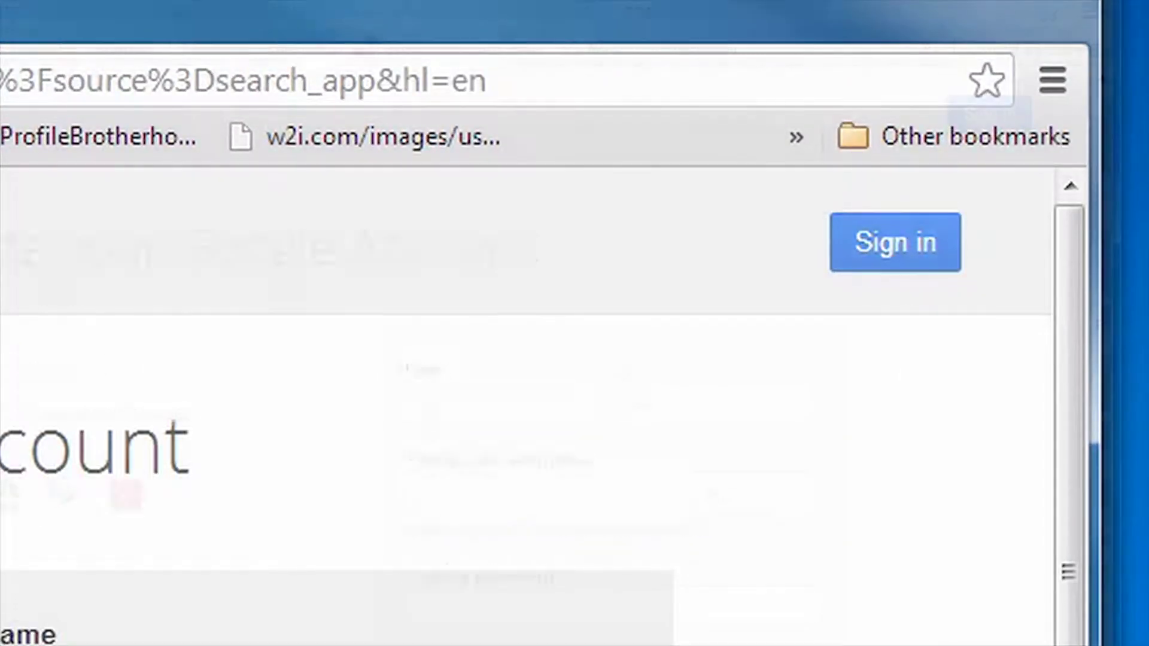
{"action": "left_click", "coordinate": [593, 289]}
{"action": "type", "text": "Jane"}
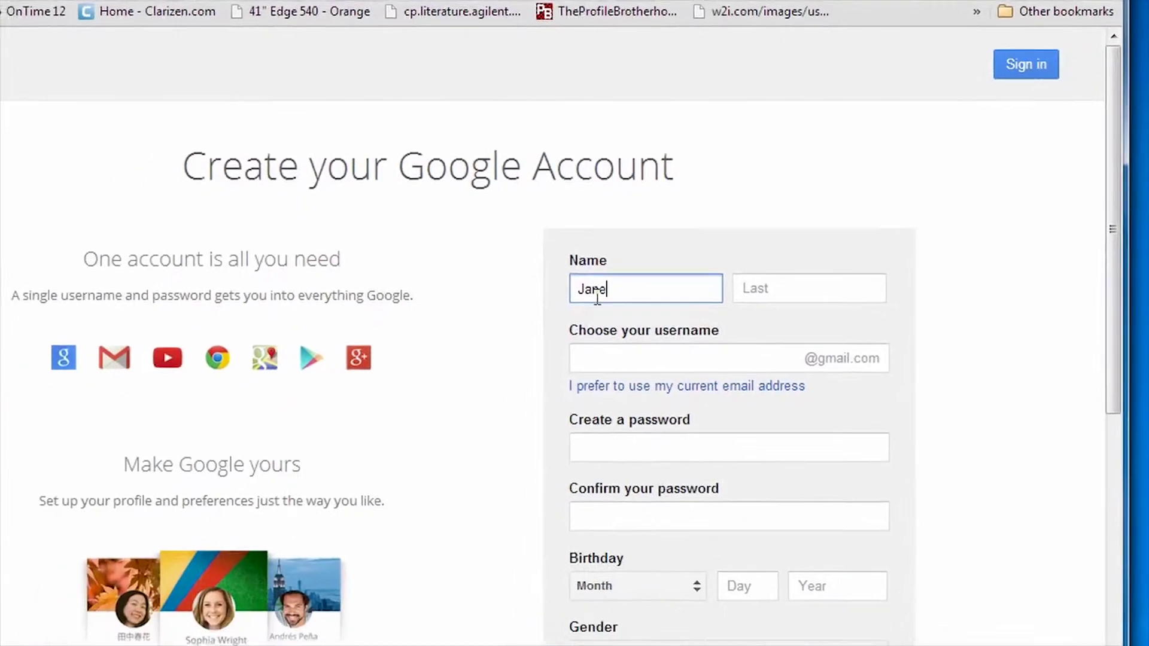
{"action": "key", "text": "Tab"}
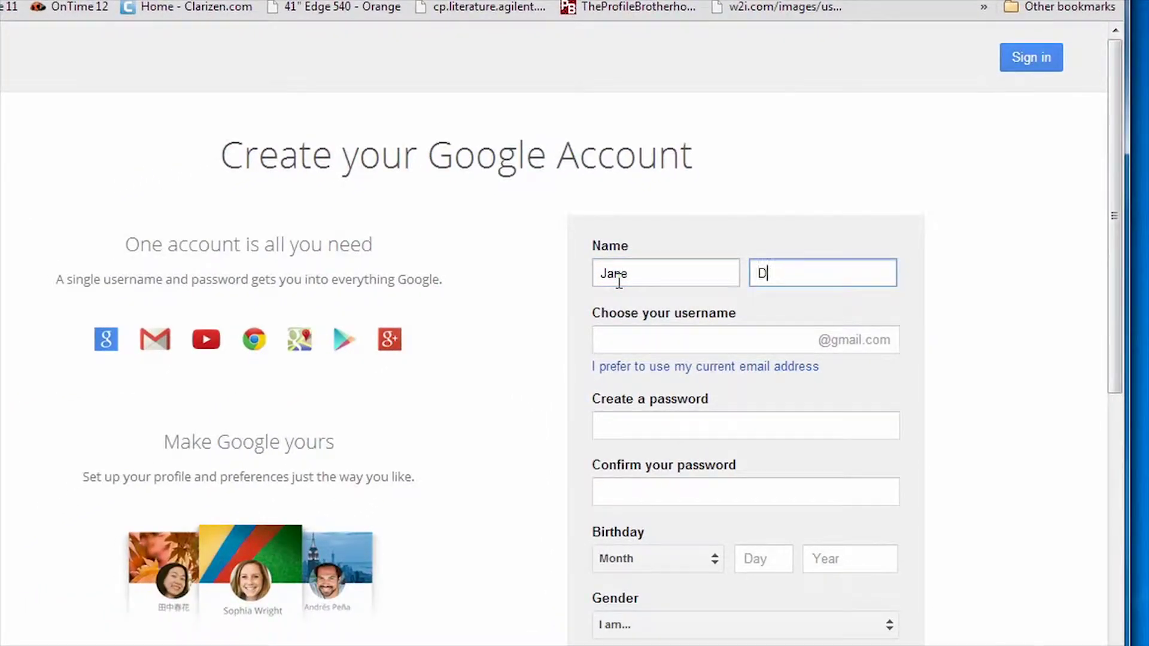
{"action": "type", "text": "Doe0795"}
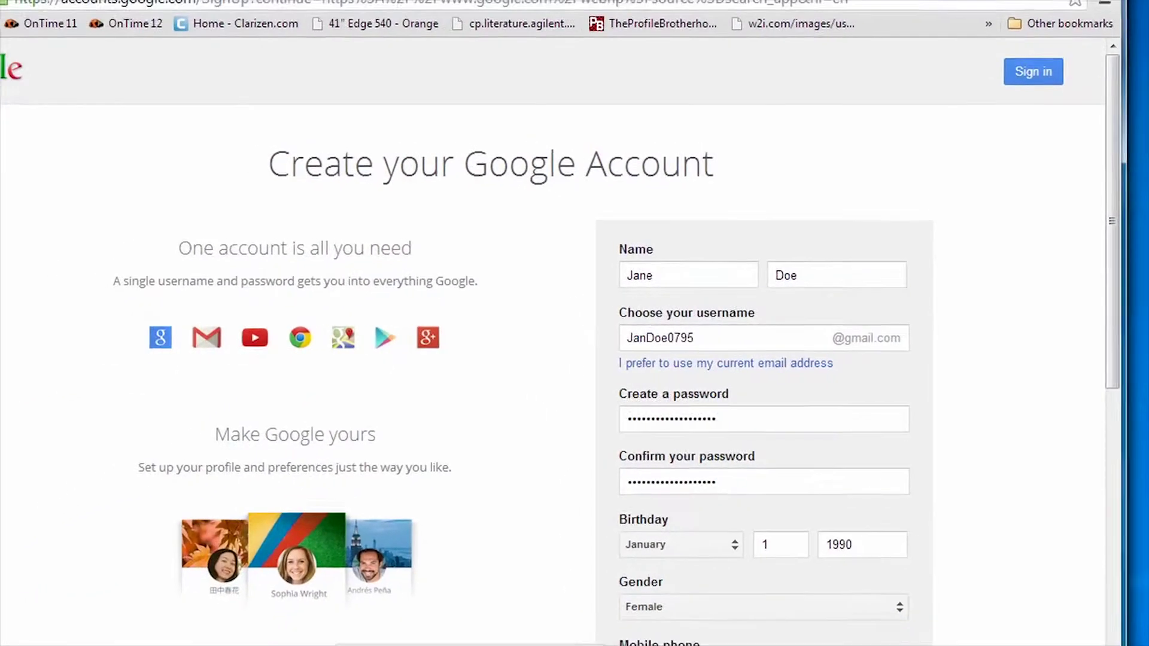
{"action": "key", "text": "Tab"}
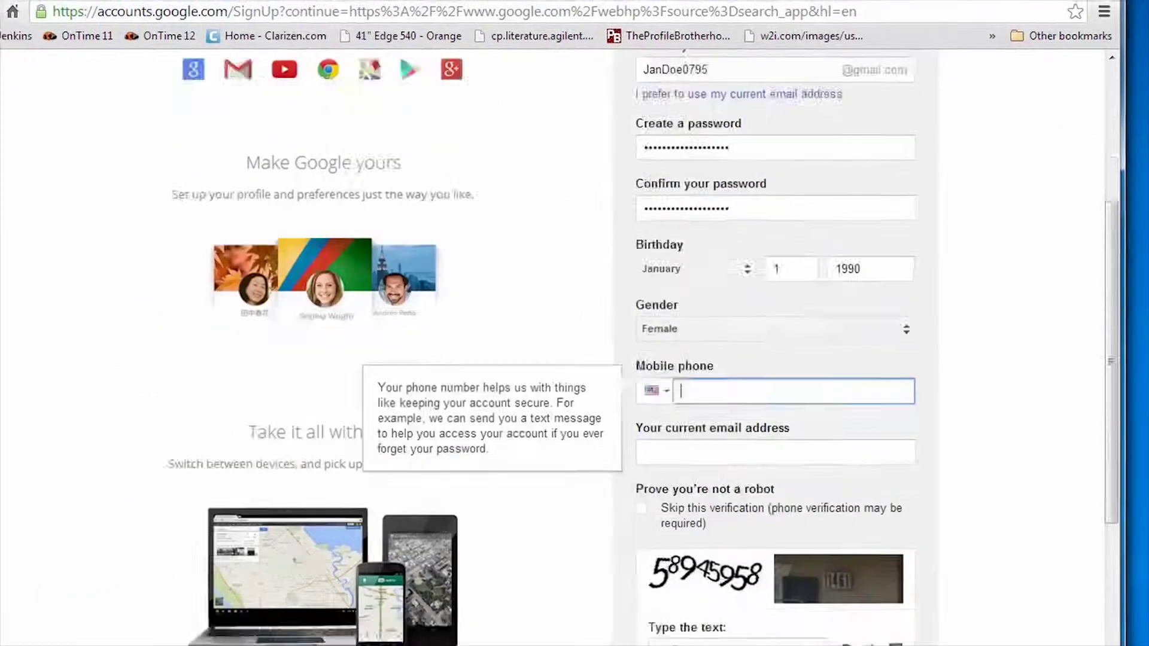
Refresh the verification image, enter the verification code, and submit the new-account form.
{"action": "left_click", "coordinate": [855, 467]}
{"action": "left_click", "coordinate": [750, 473]}
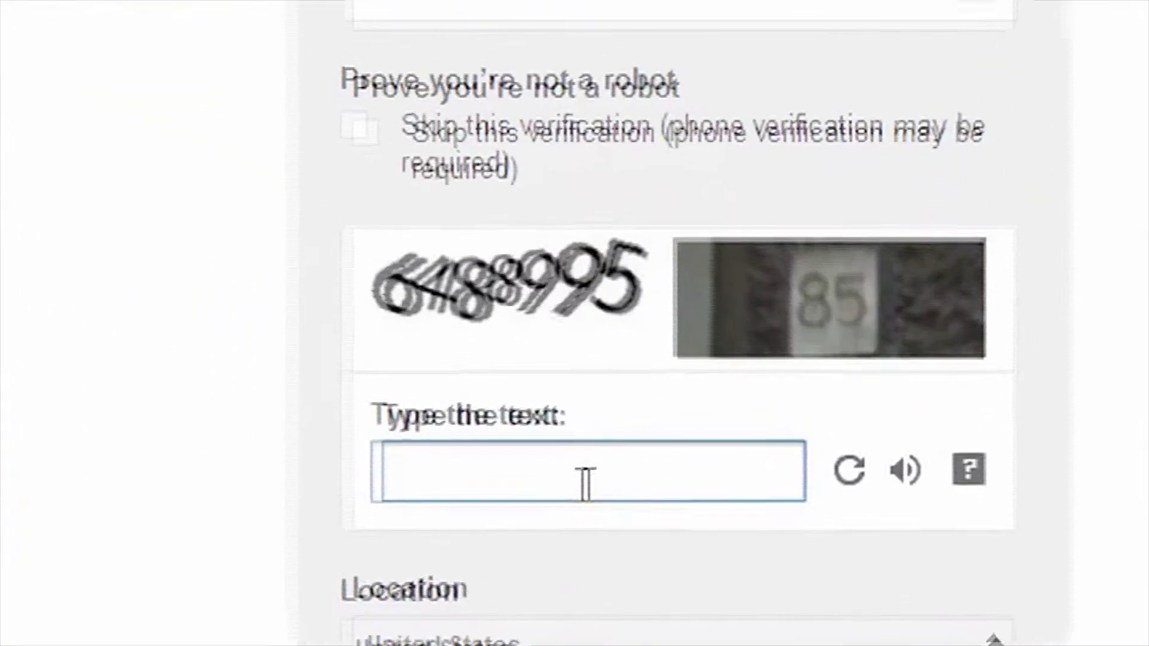
{"action": "type", "text": "6488995 8"}
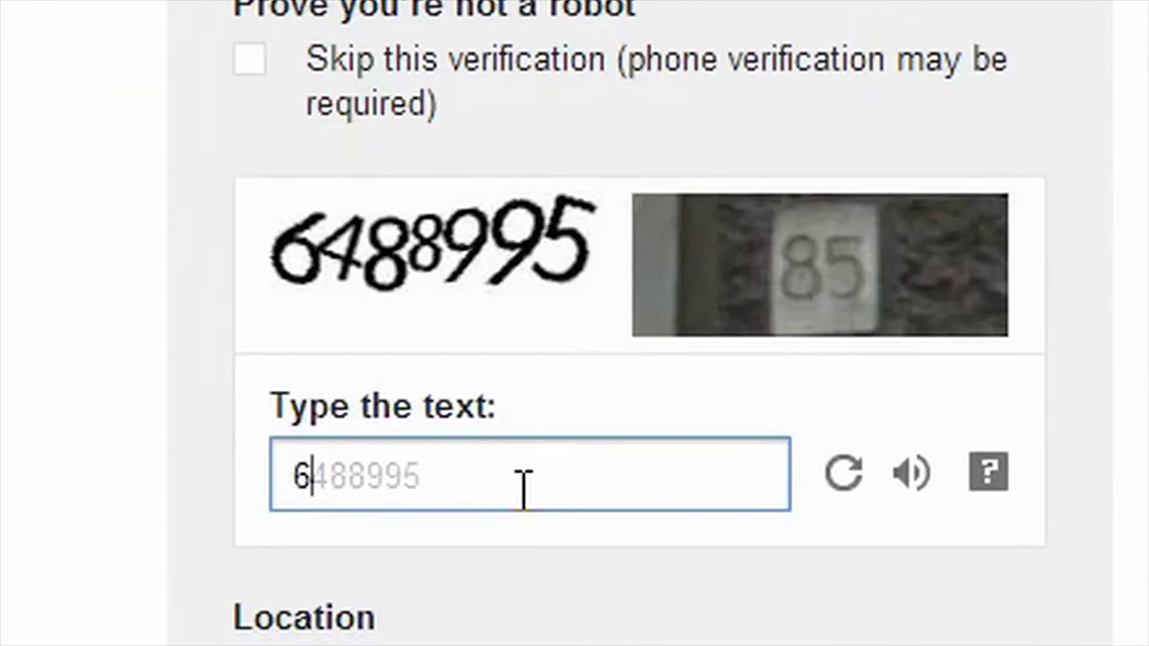
{"action": "type", "text": "5"}
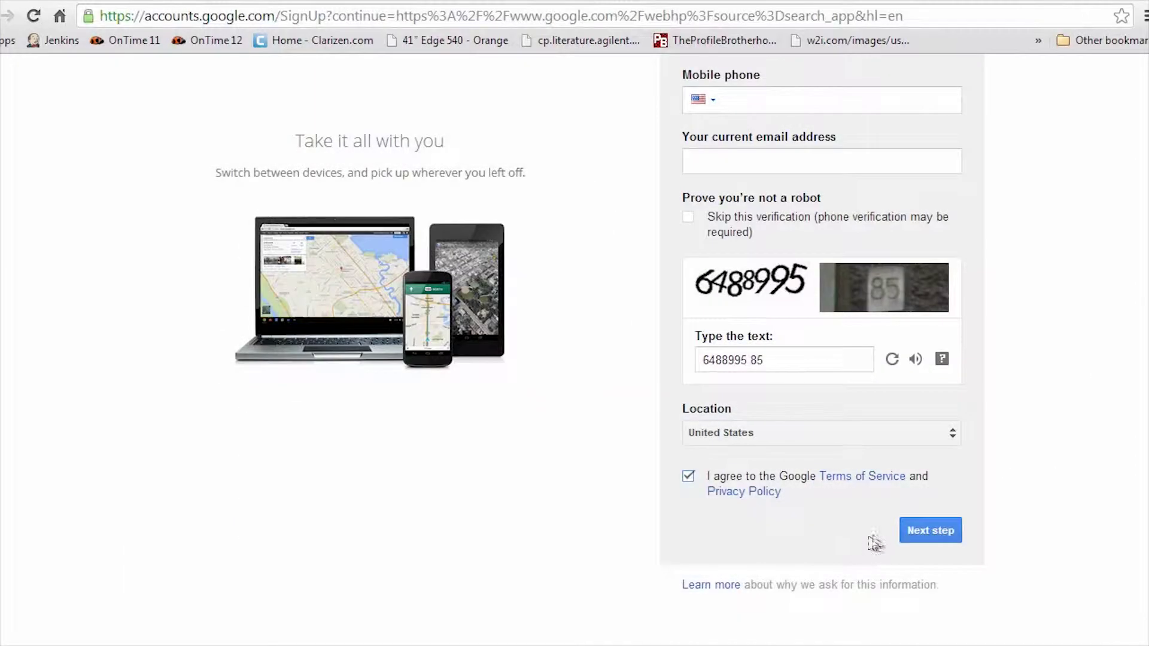
{"action": "left_click", "coordinate": [934, 533]}
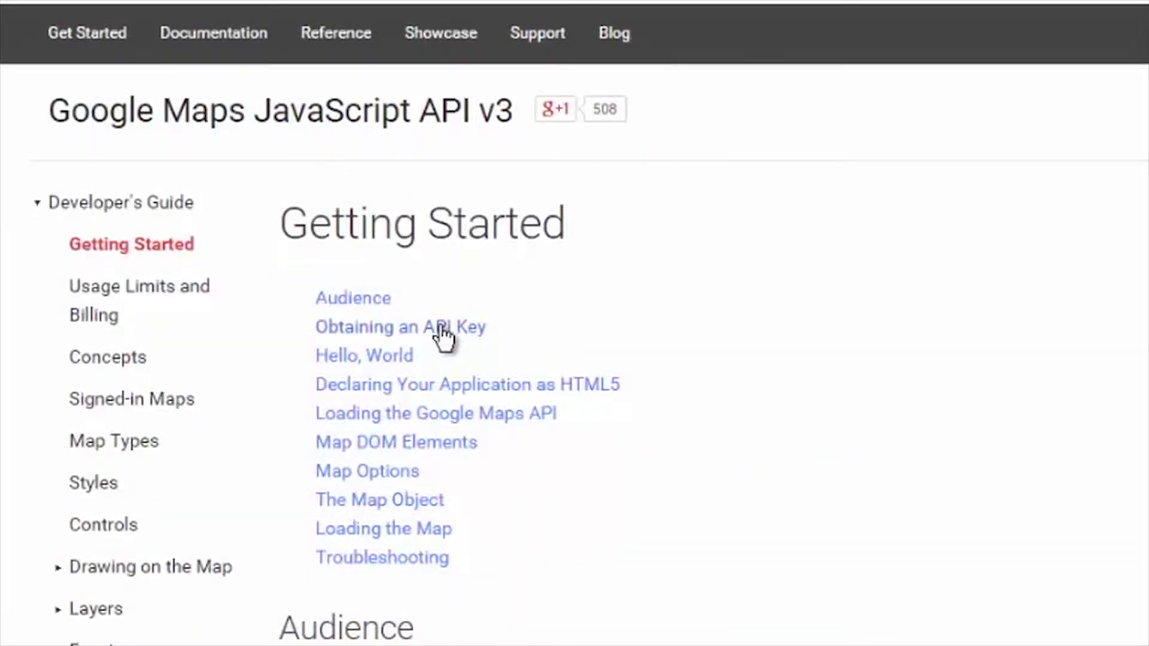
Go to the 'Obtaining an API Key' section of the Maps JavaScript API Getting Started guide.
{"action": "left_click", "coordinate": [440, 328]}
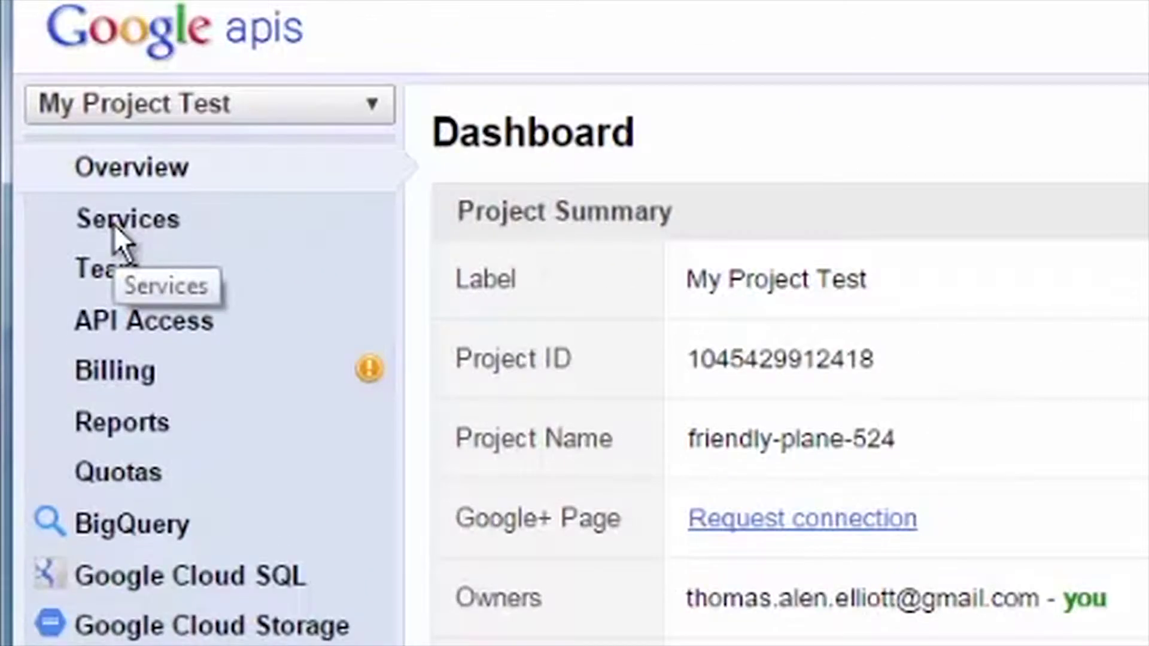
Show all services and switch the Google Maps JavaScript API v3 to ON.
{"action": "left_click", "coordinate": [114, 222]}
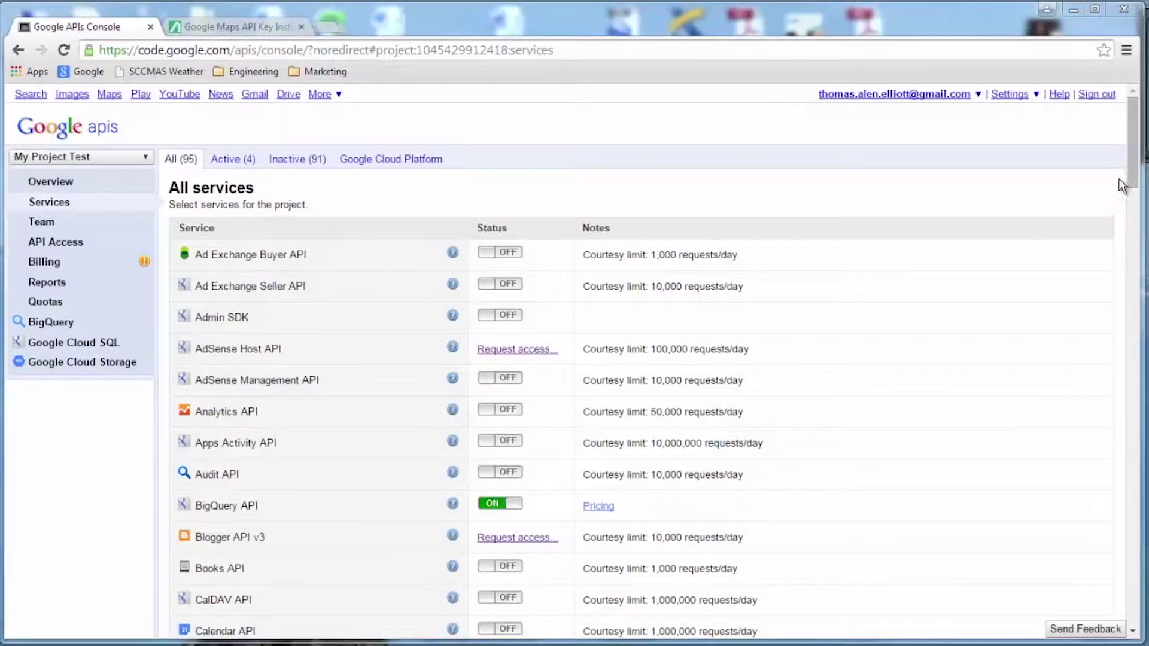
{"action": "left_click_drag", "start_coordinate": [1134, 180], "coordinate": [1129, 482]}
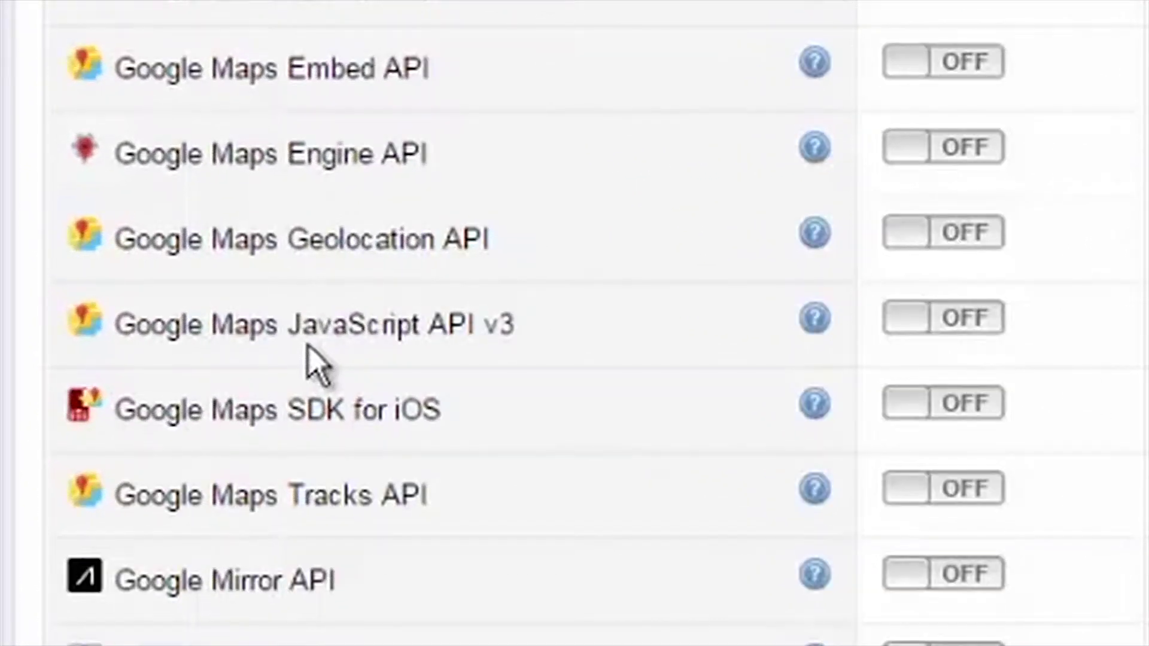
{"action": "left_click", "coordinate": [961, 324]}
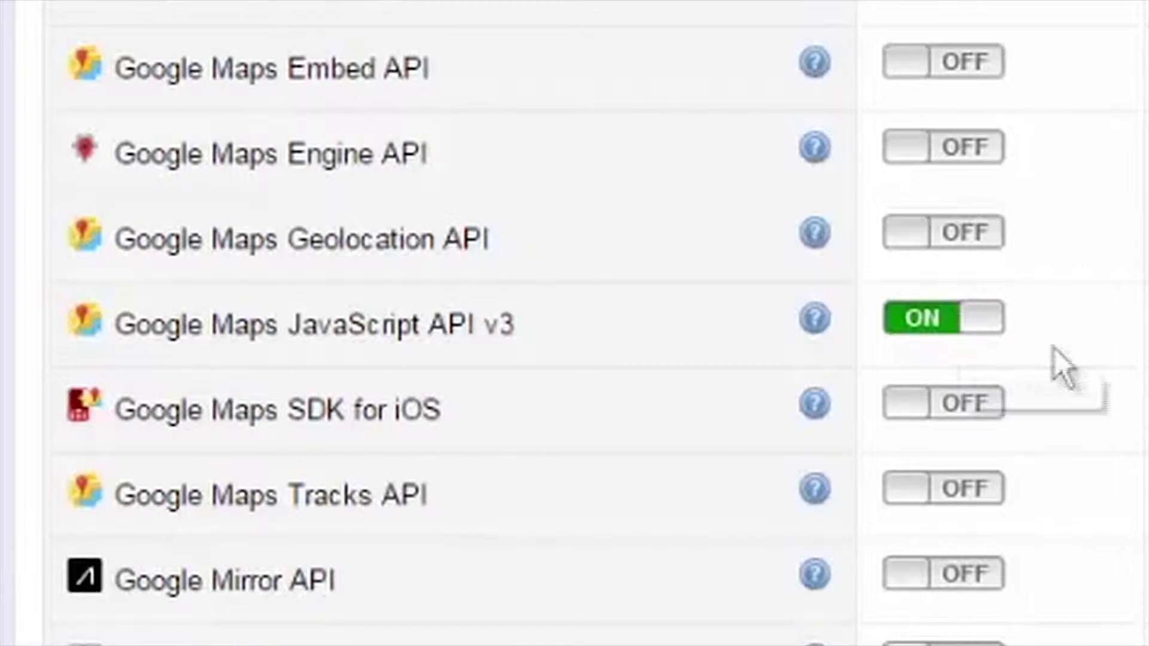
Switch the Static Maps API to ON, then return to the top of the list.
{"action": "scroll", "coordinate": [575, 323], "scroll_direction": "down", "scroll_amount": 10}
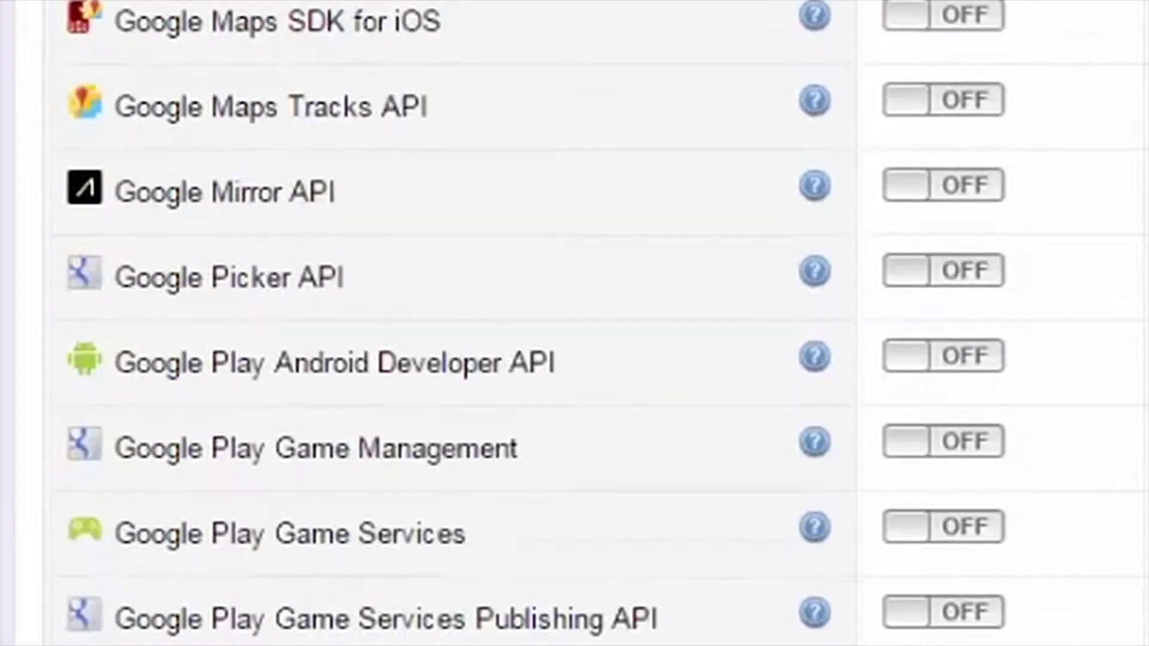
{"action": "scroll", "coordinate": [575, 323], "scroll_direction": "down", "scroll_amount": 1}
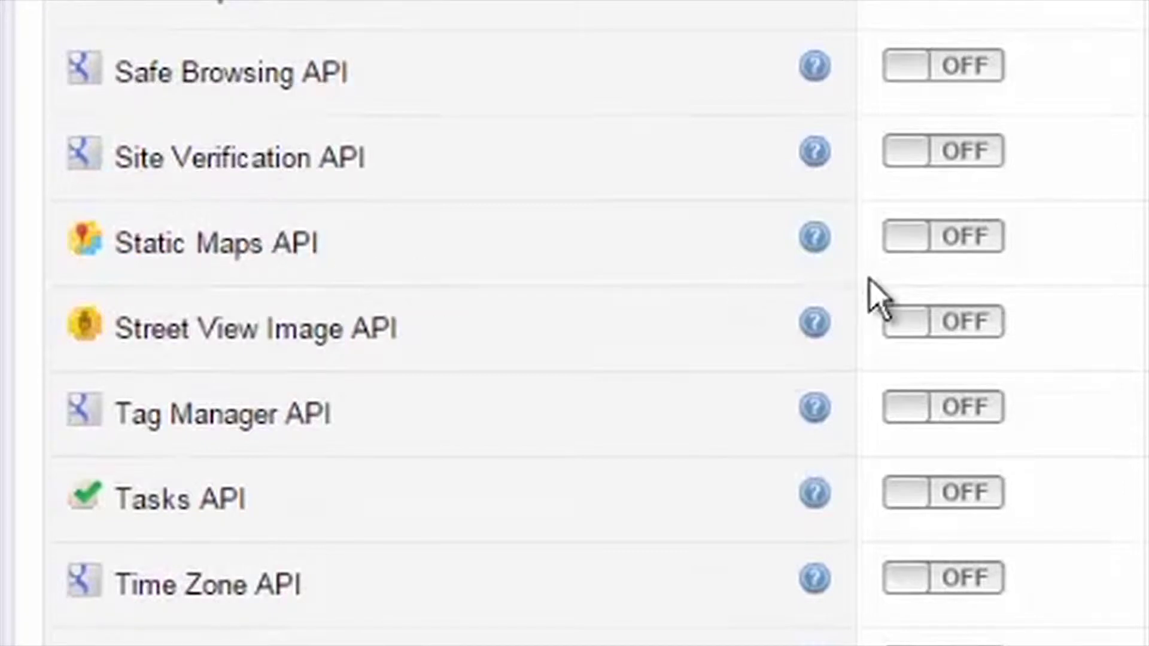
{"action": "left_click", "coordinate": [968, 251]}
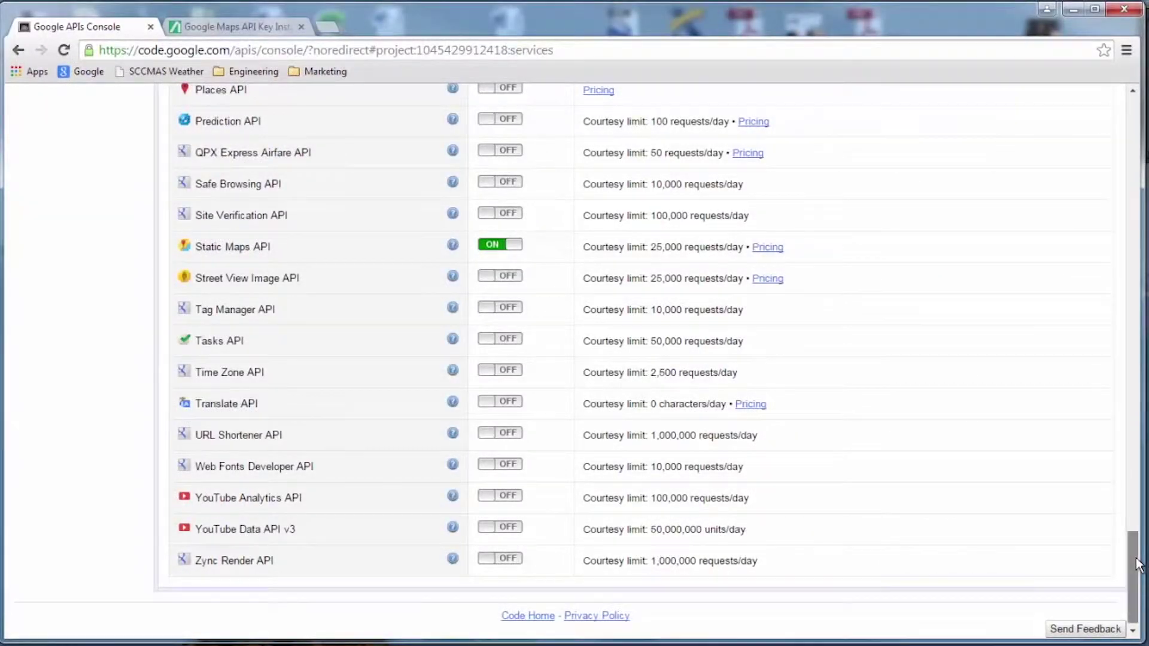
{"action": "scroll", "coordinate": [1144, 528], "scroll_direction": "up", "scroll_amount": 3}
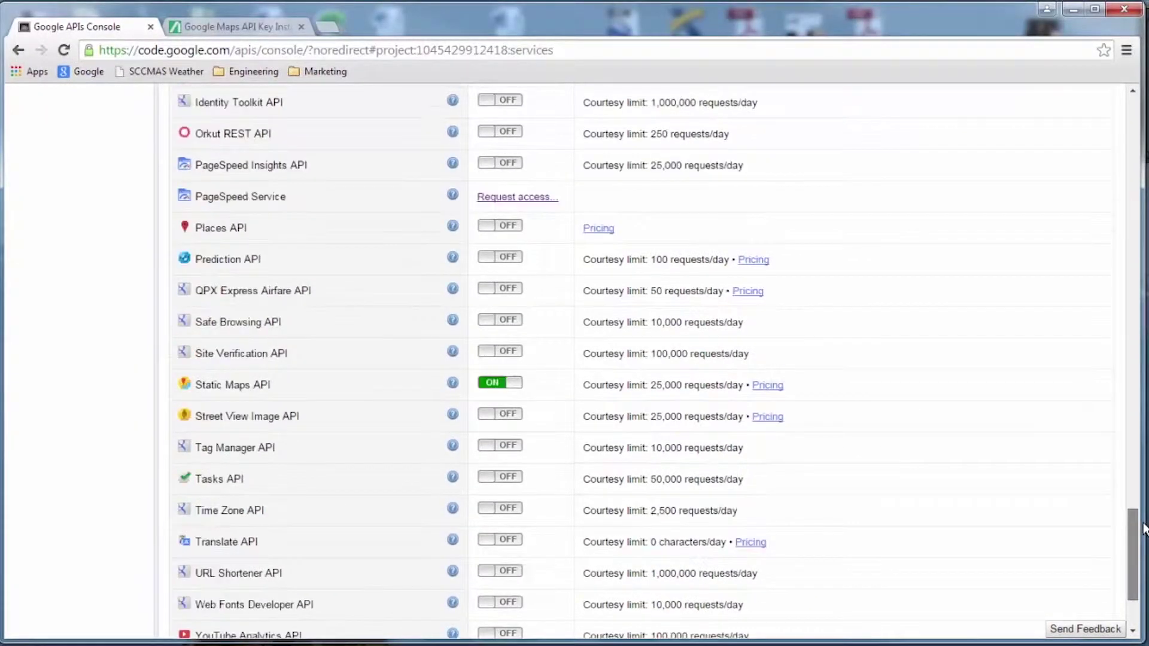
{"action": "left_click_drag", "start_coordinate": [1144, 528], "coordinate": [1142, 114]}
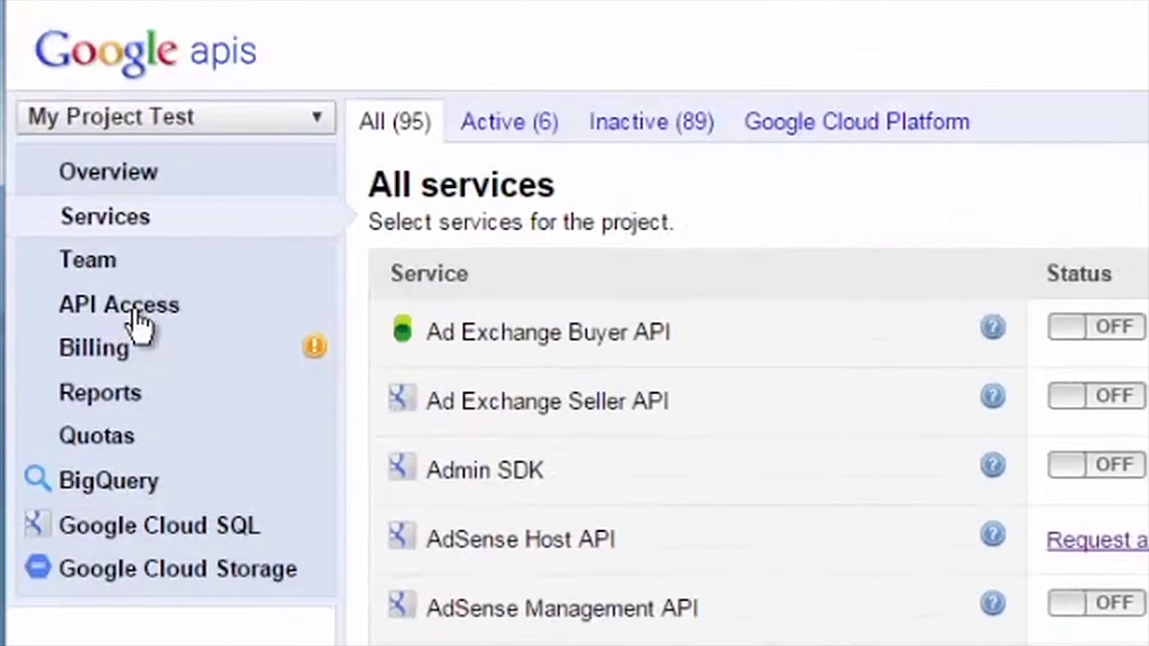
Under API Access, create a new browser-app key and select the key text for copying.
{"action": "left_click", "coordinate": [134, 310]}
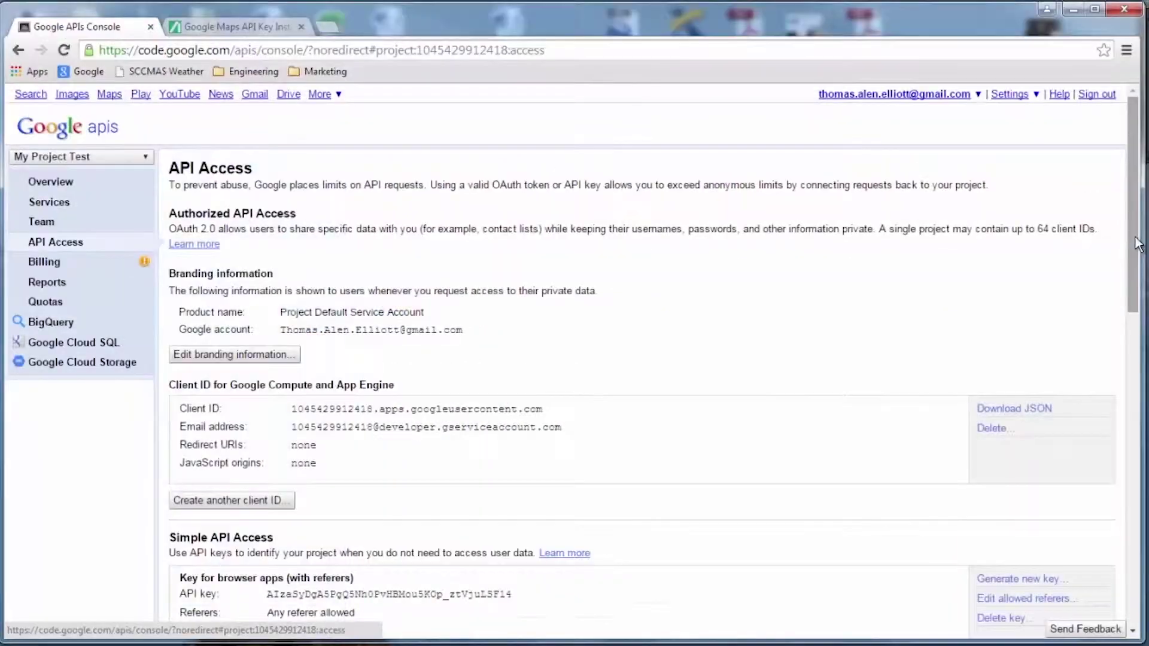
{"action": "left_click_drag", "start_coordinate": [1136, 252], "coordinate": [1121, 560]}
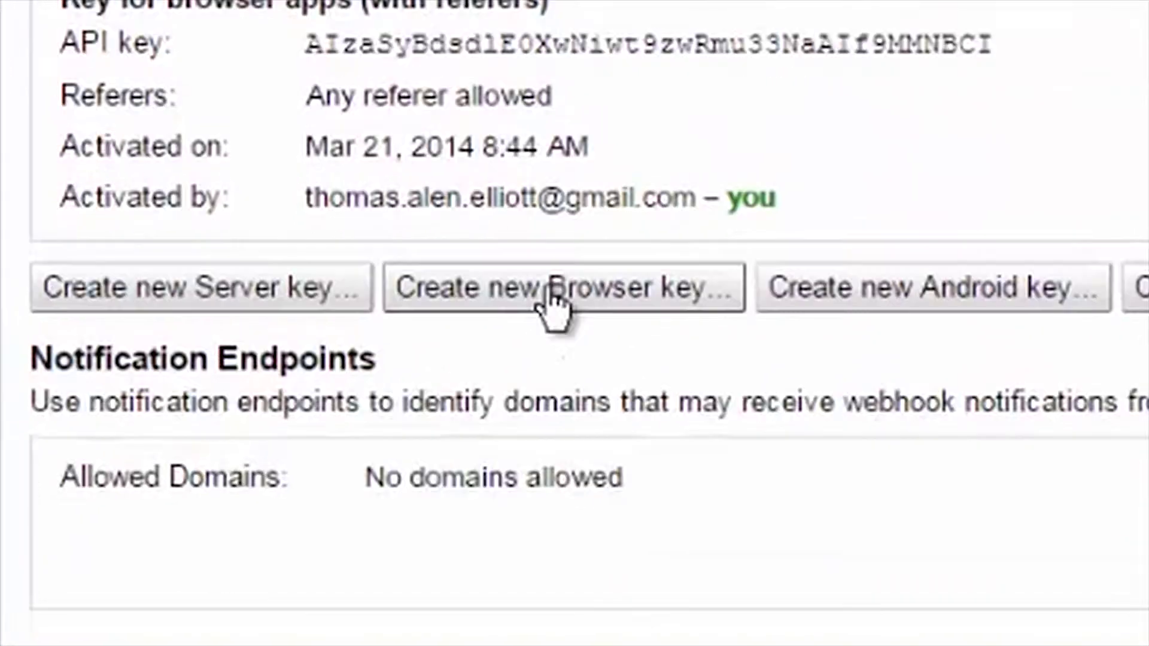
{"action": "left_click", "coordinate": [352, 451]}
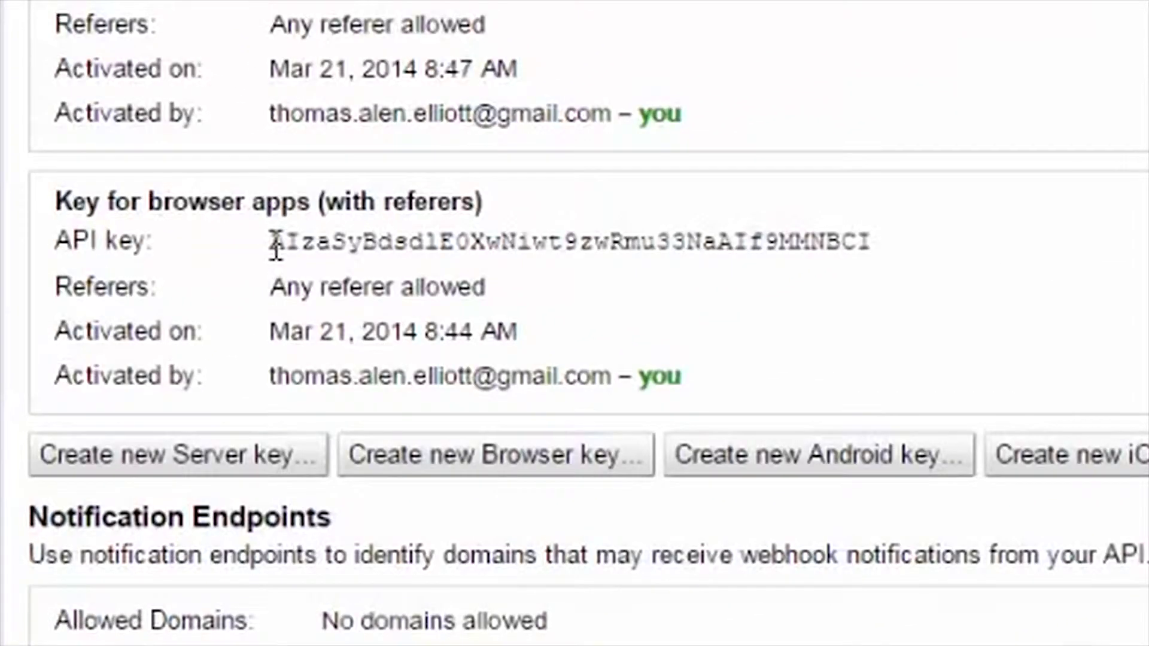
{"action": "left_click_drag", "start_coordinate": [270, 243], "coordinate": [883, 233]}
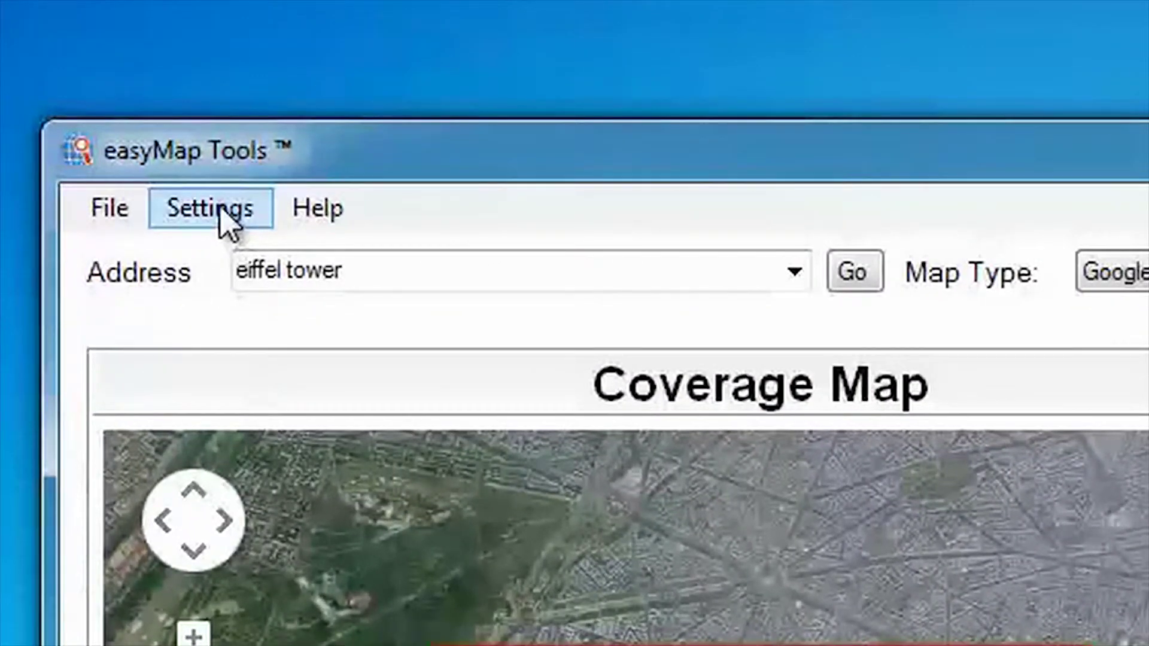
In Settings > Register API Keys, paste the copied key into the Google Maps key field.
{"action": "left_click", "coordinate": [219, 207]}
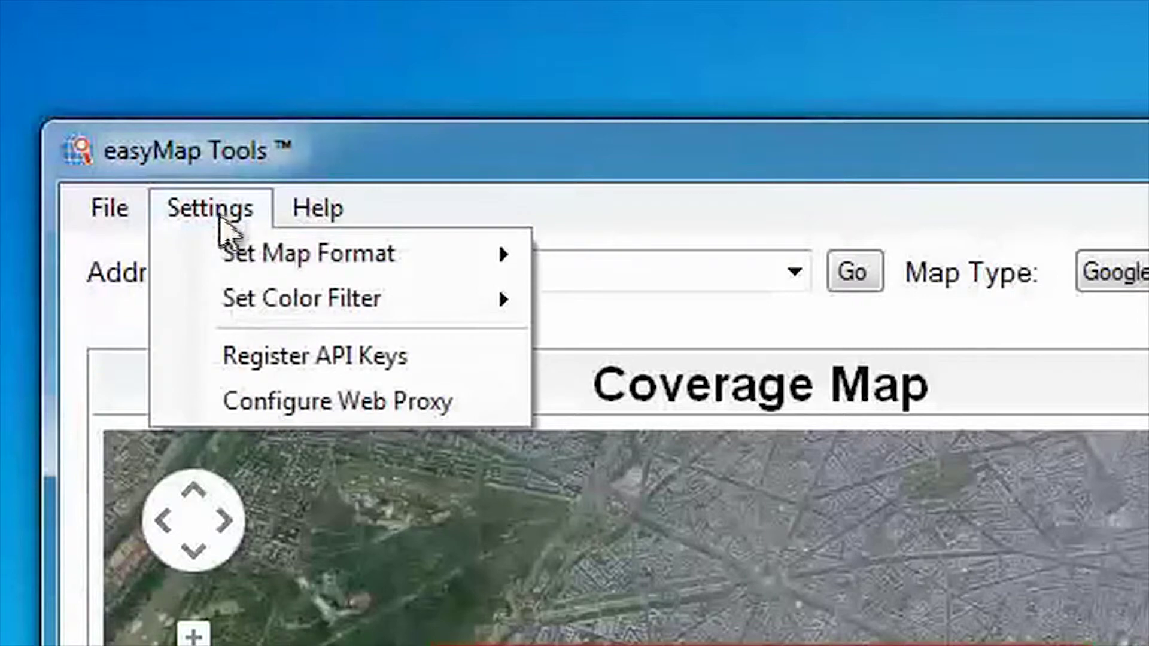
{"action": "left_click", "coordinate": [246, 368]}
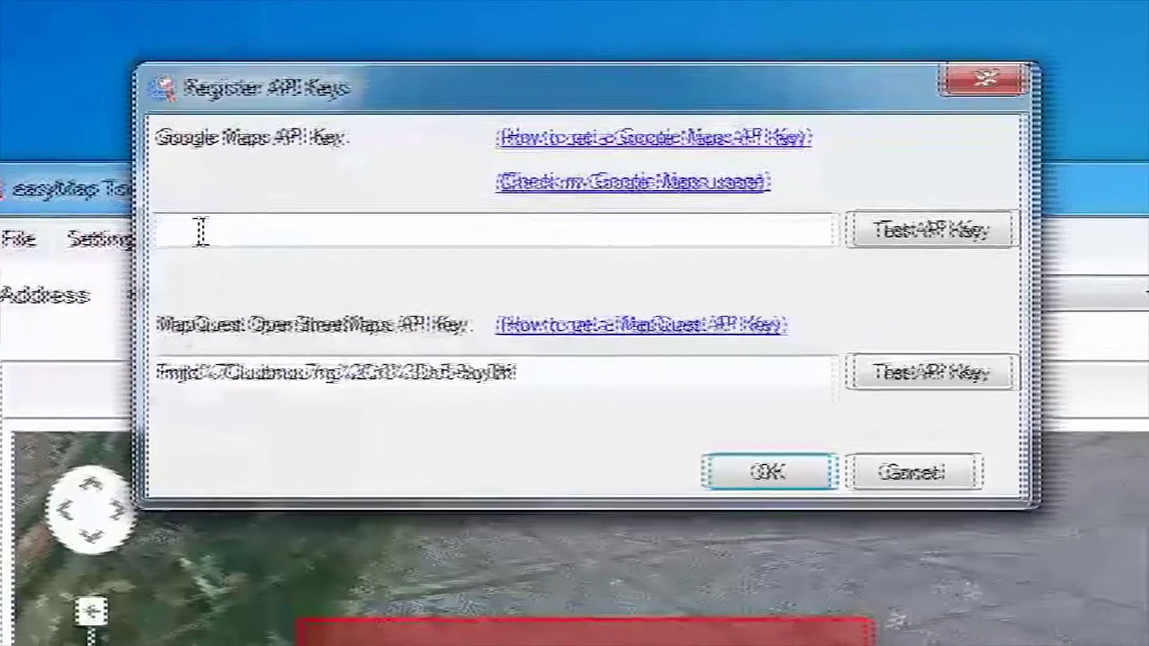
{"action": "right_click", "coordinate": [266, 216]}
{"action": "left_click", "coordinate": [275, 388]}
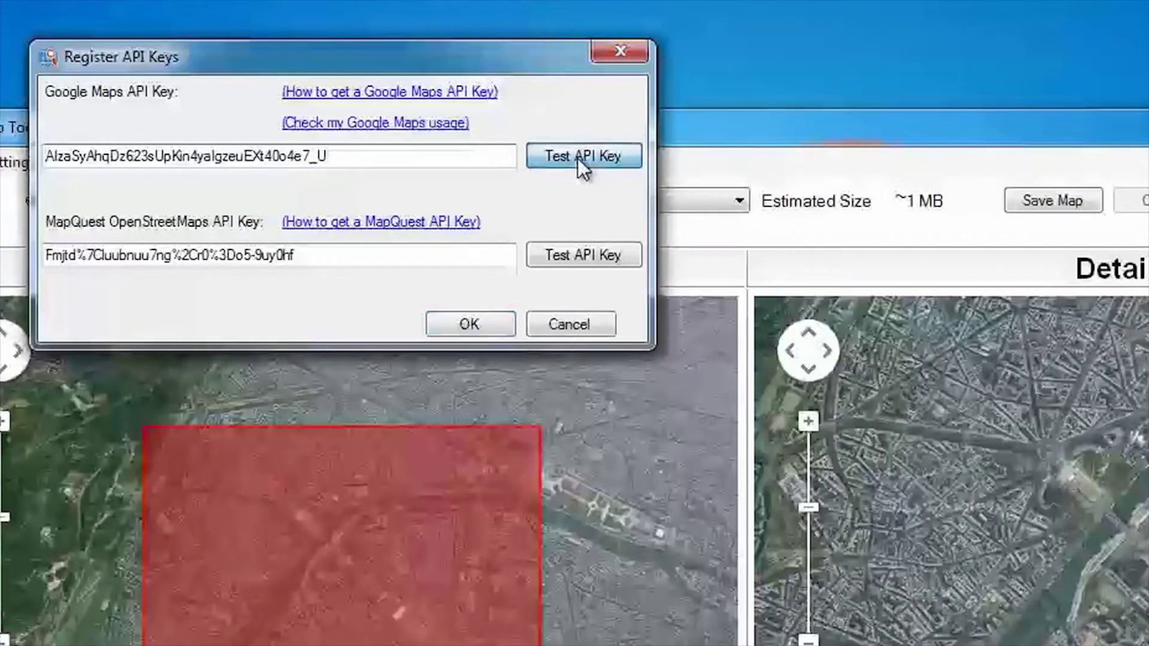
Test the Google Maps key, acknowledge the success message, and save the registered keys.
{"action": "left_click", "coordinate": [725, 191]}
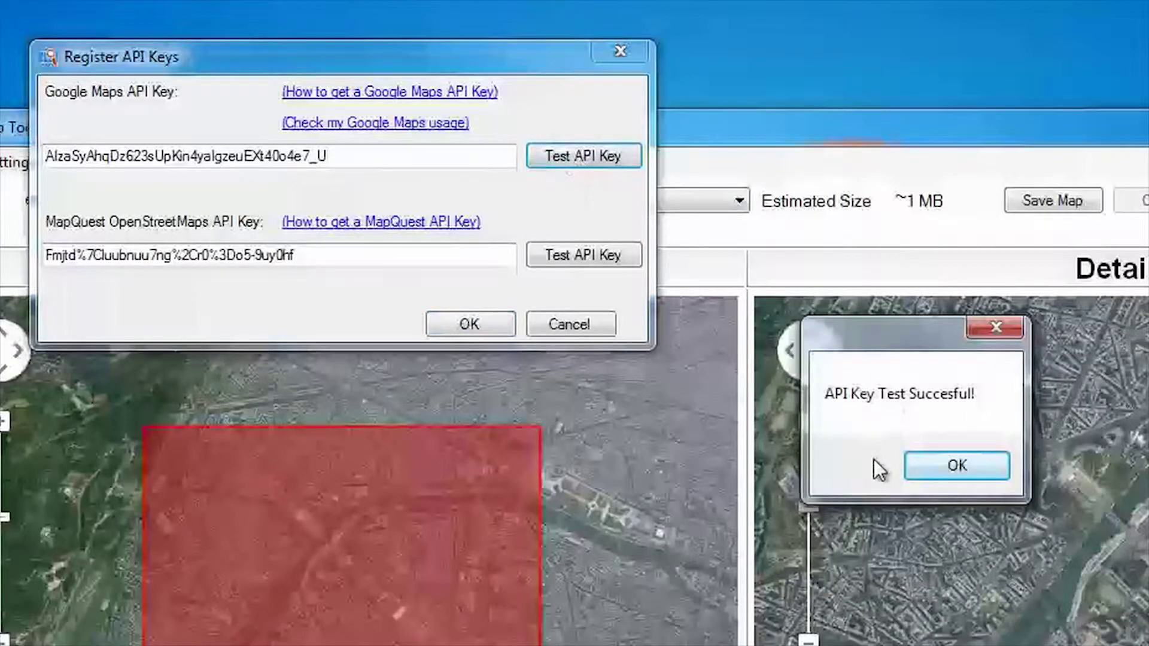
{"action": "left_click", "coordinate": [950, 462]}
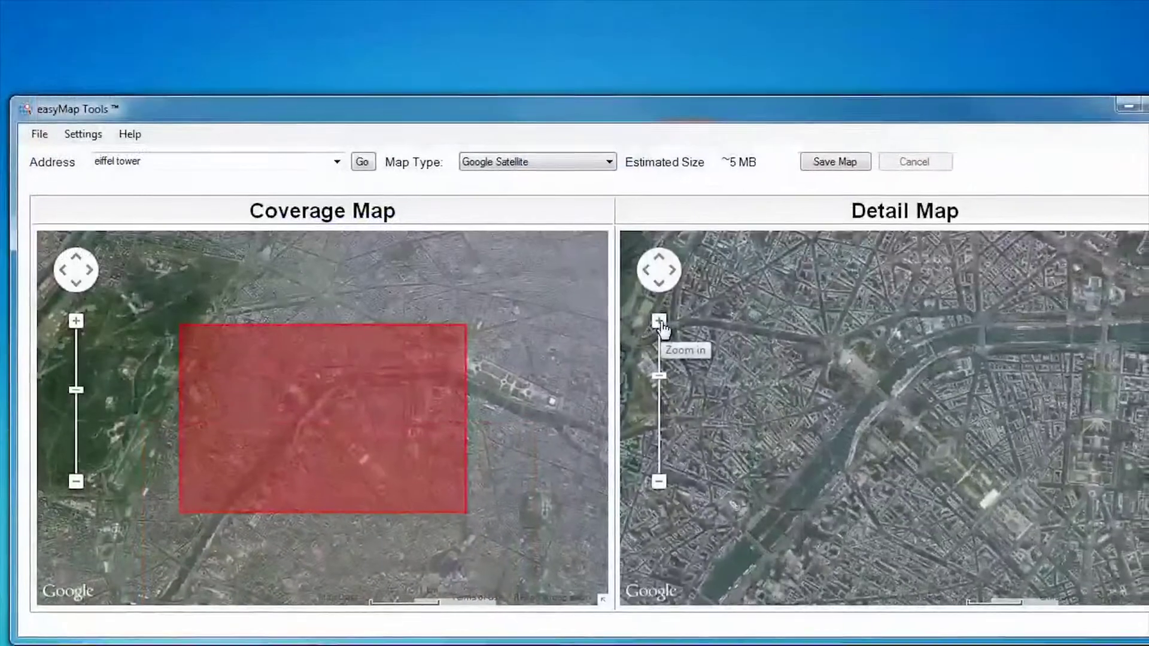
{"action": "left_click", "coordinate": [809, 423]}
Zoom the satellite detail map twelve levels in to a close-up of the Eiffel Tower, ~1000 MB.
{"action": "left_click", "coordinate": [809, 422]}
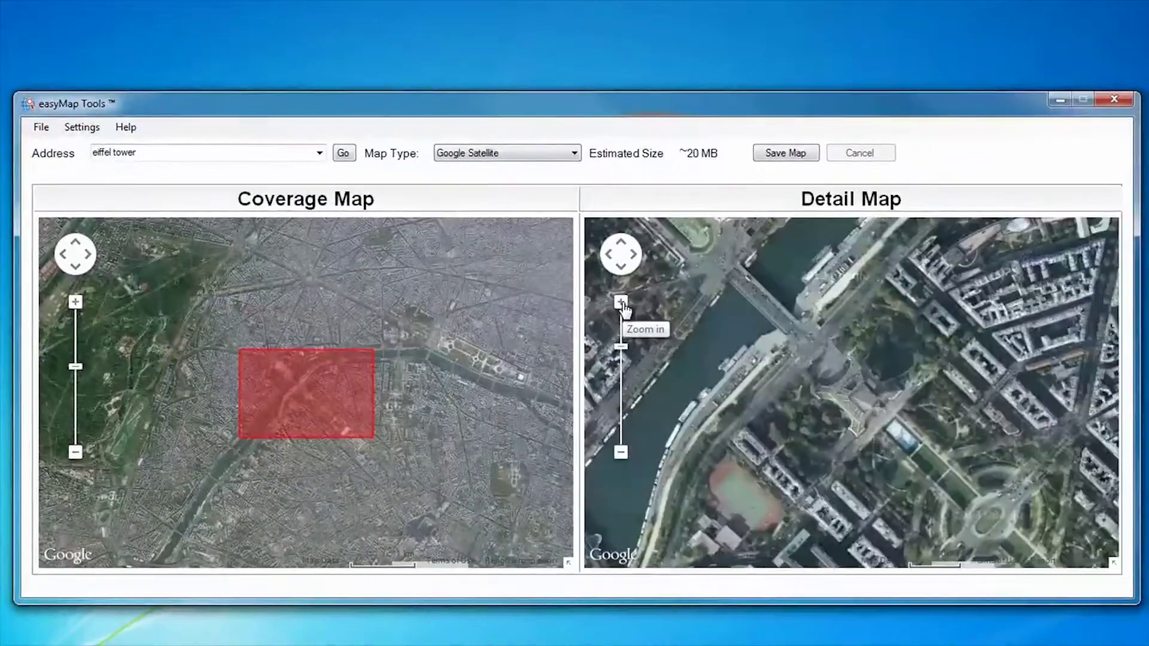
{"action": "left_click", "coordinate": [809, 422]}
{"action": "left_click", "coordinate": [615, 299]}
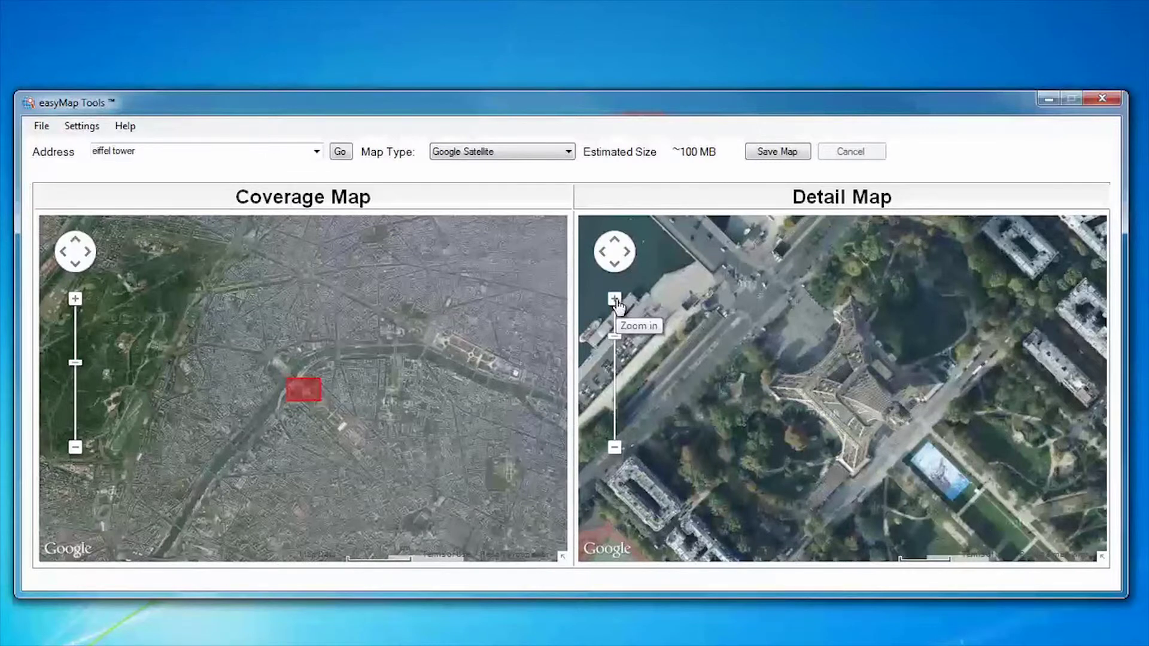
{"action": "left_click", "coordinate": [615, 300]}
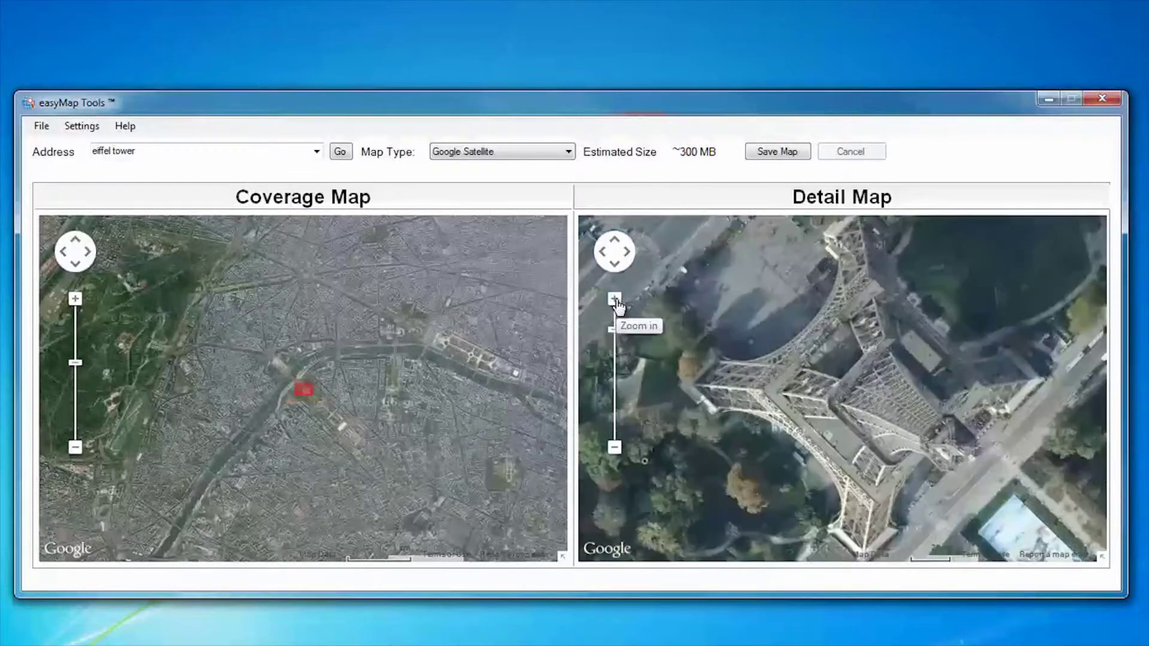
{"action": "left_click", "coordinate": [615, 300]}
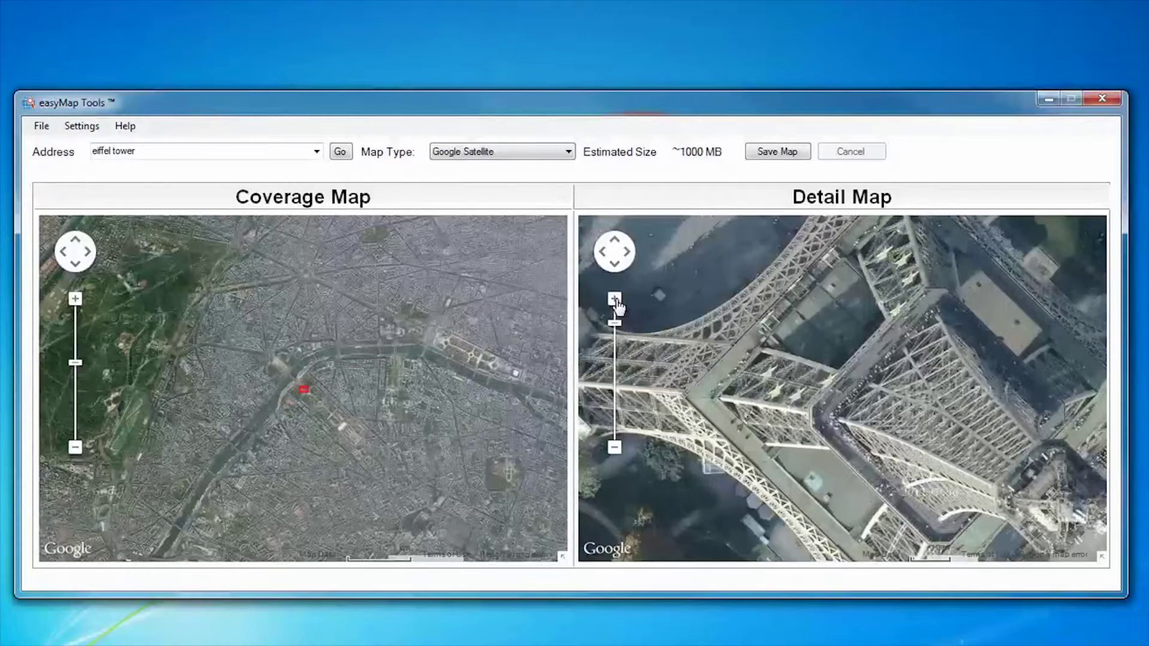
{"action": "left_click", "coordinate": [615, 300]}
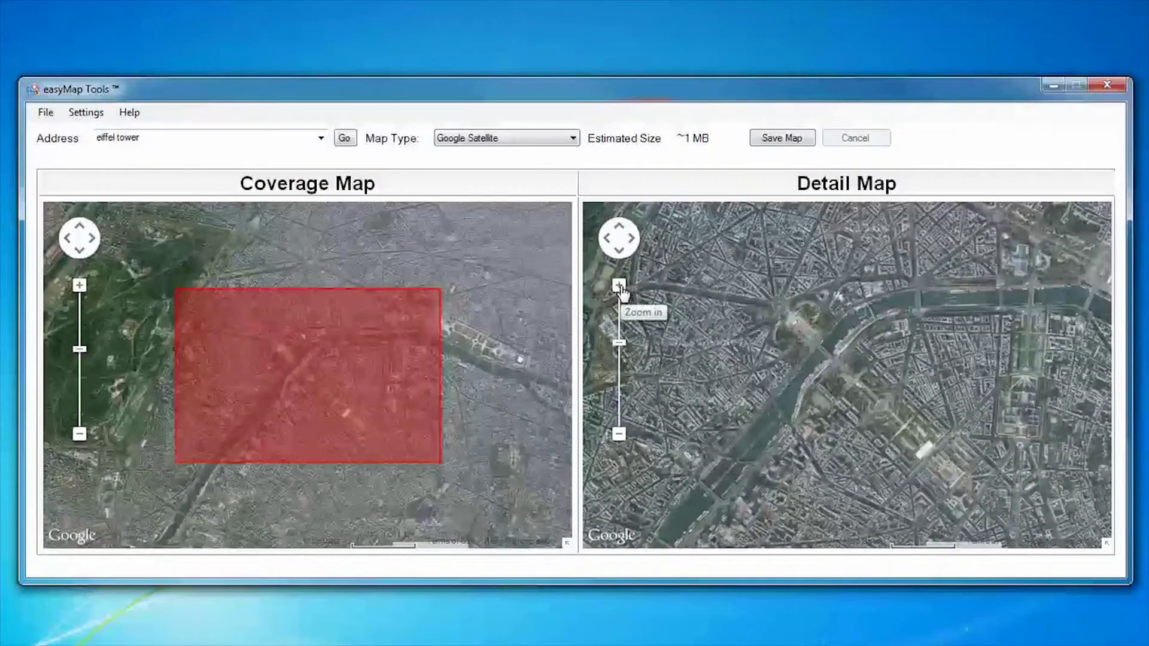
{"action": "left_click", "coordinate": [619, 286]}
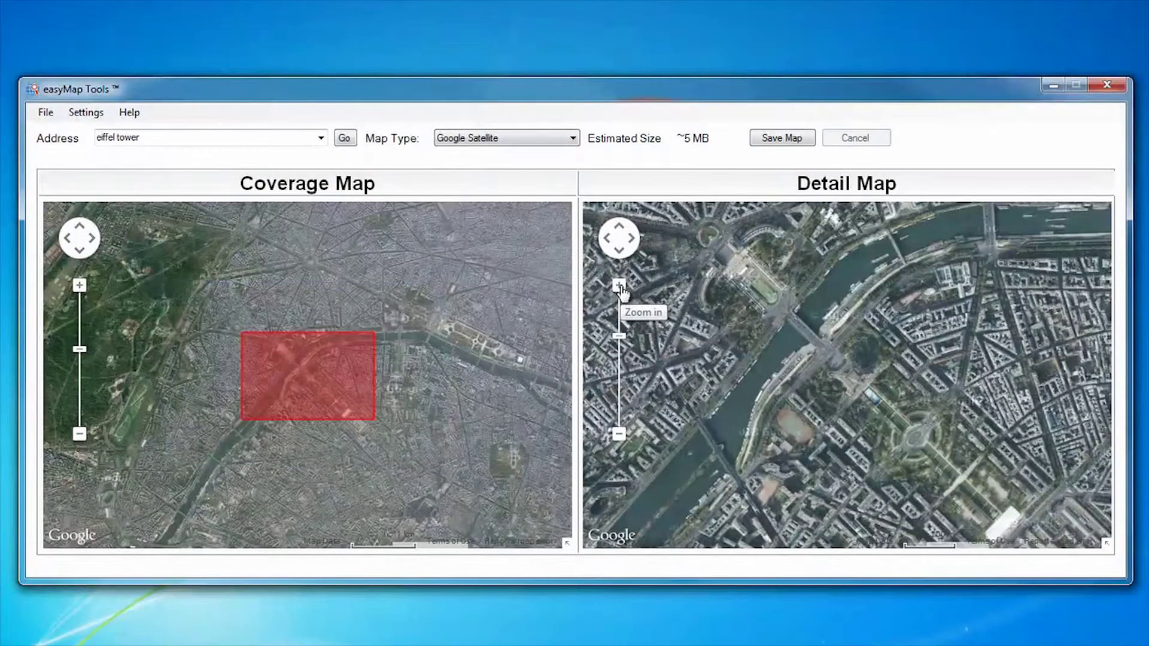
{"action": "left_click", "coordinate": [619, 286]}
{"action": "left_click", "coordinate": [619, 286]}
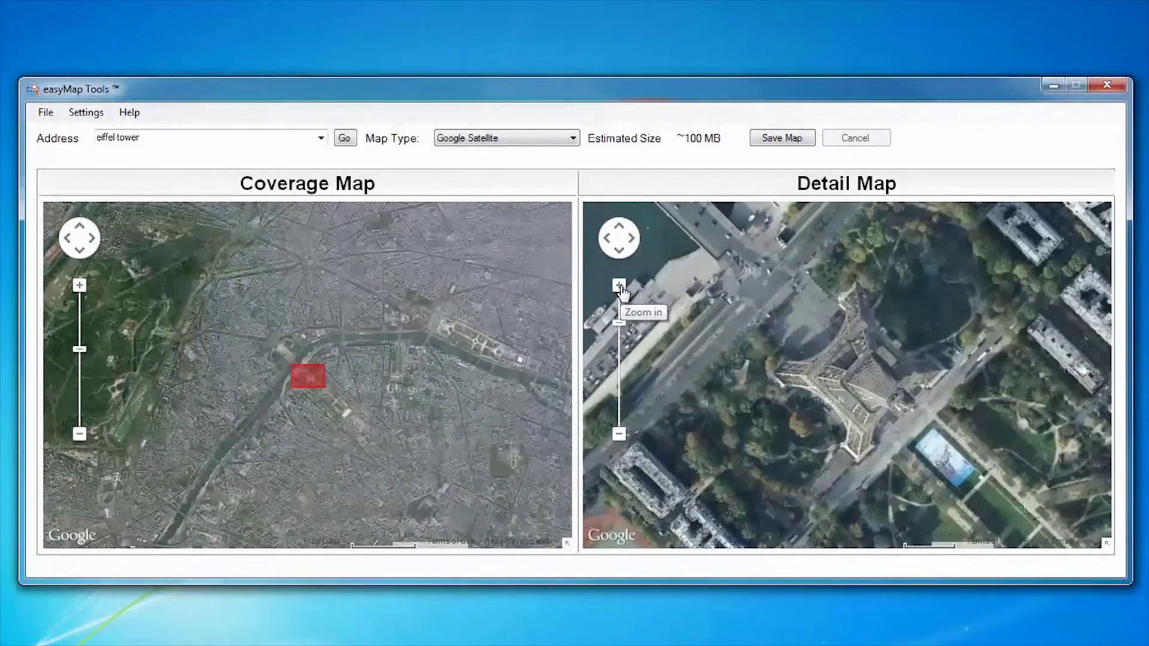
{"action": "left_click", "coordinate": [619, 286]}
{"action": "left_click", "coordinate": [620, 286]}
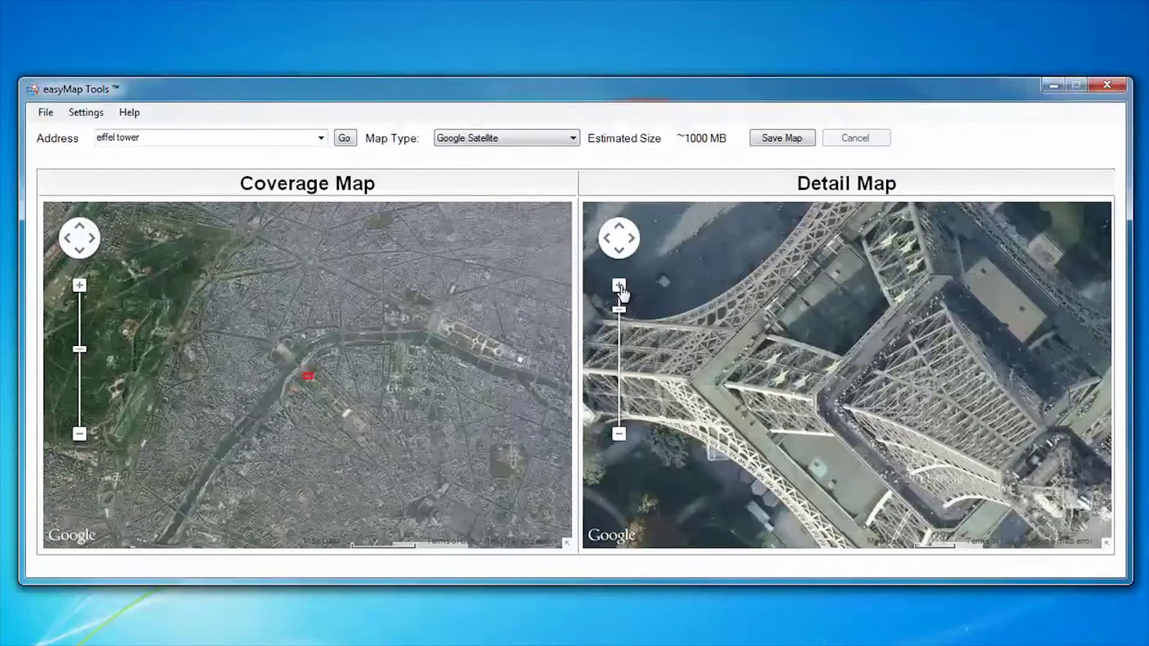
{"action": "left_click", "coordinate": [619, 286]}
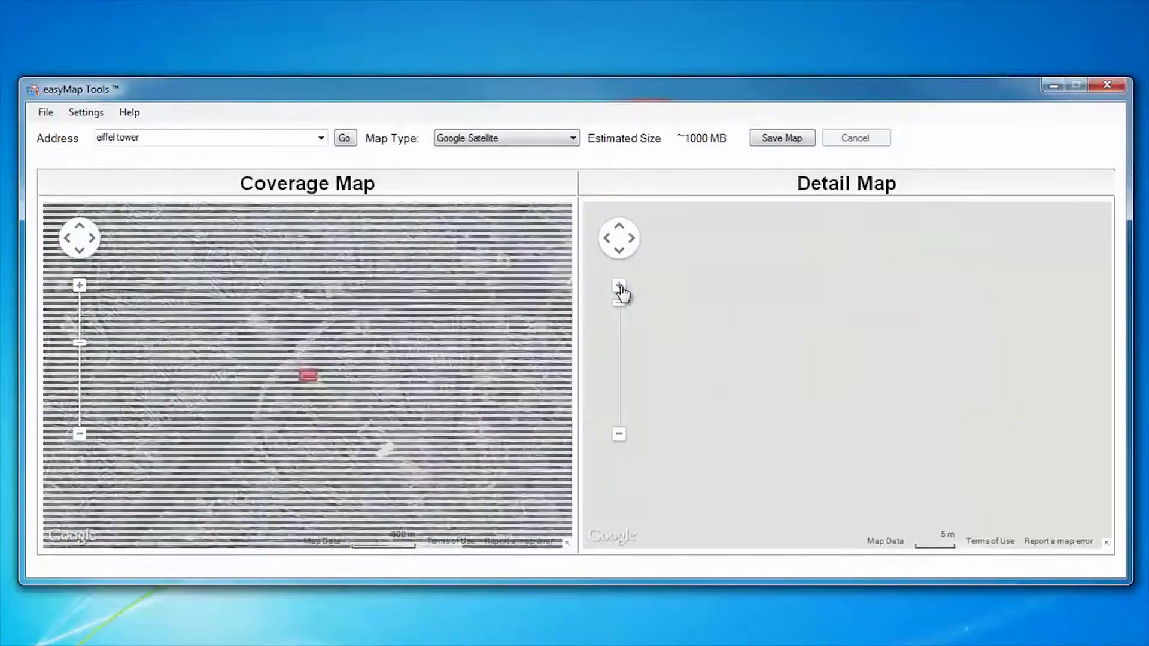